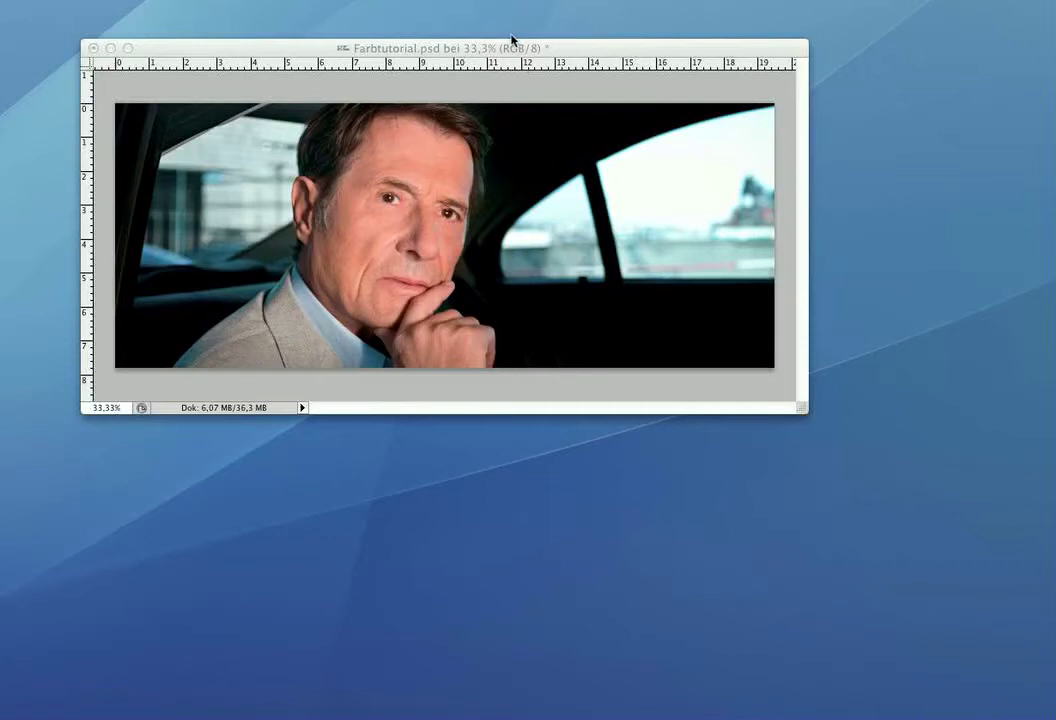
Step: Bring the Farbtutorial document window to the front and nudge it slightly into place
left_click(509, 50)
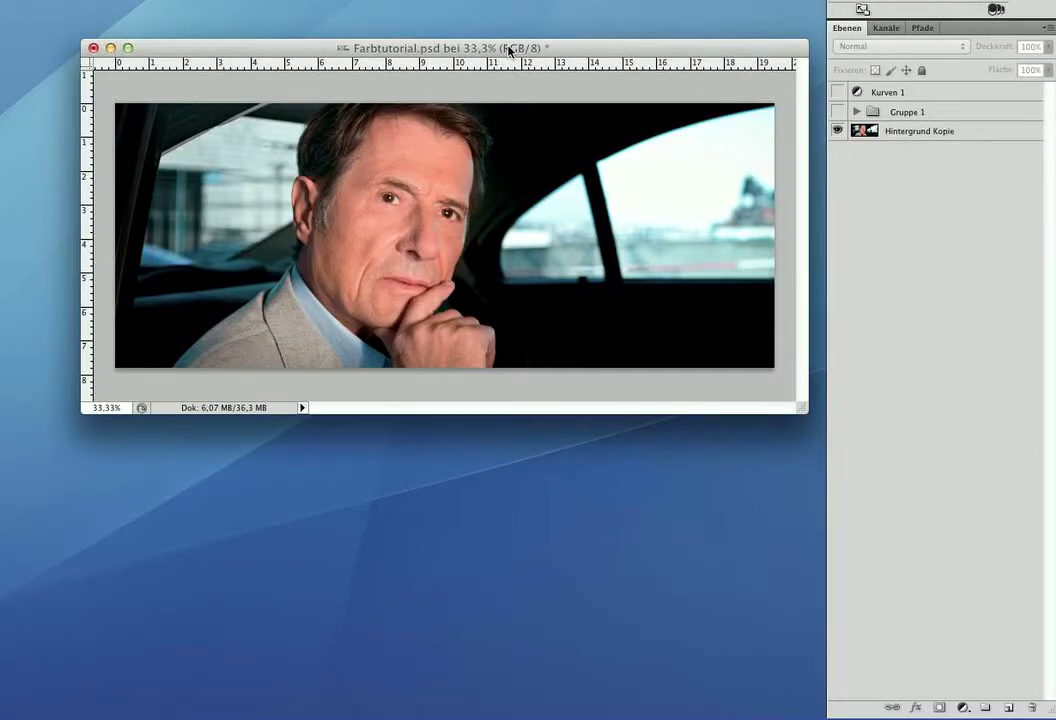
left_click_drag(509, 50, 503, 42)
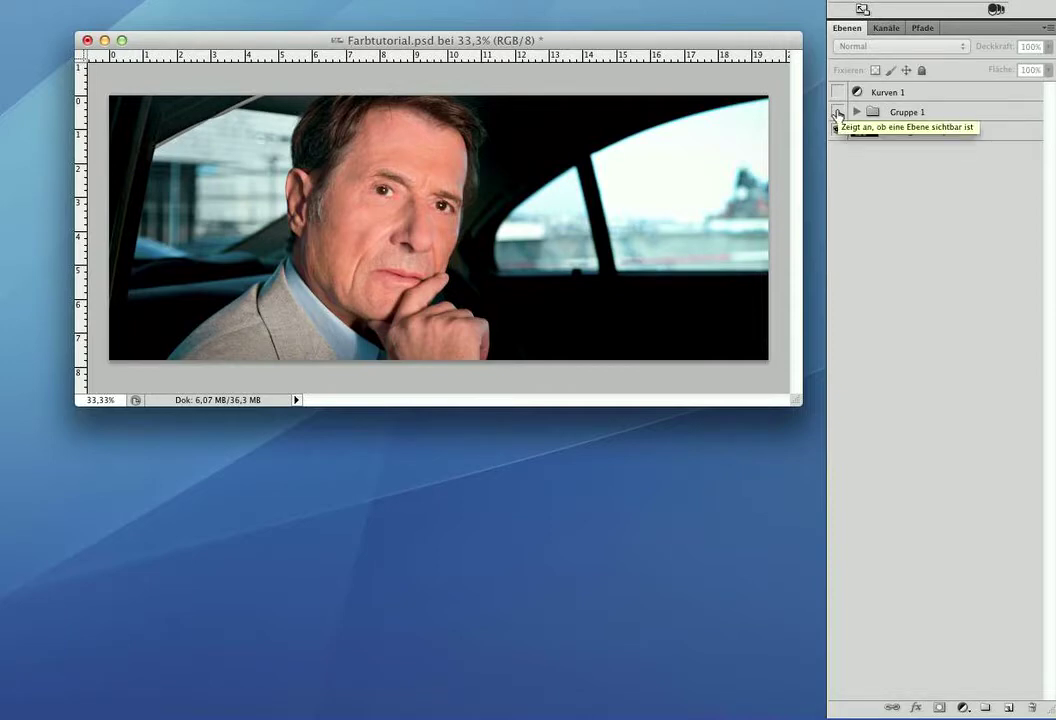
Step: Turn on and expand Gruppe 1, hiding its adjustment layers but keeping Hintergrund Kopie 2–5 shown
left_click(837, 112)
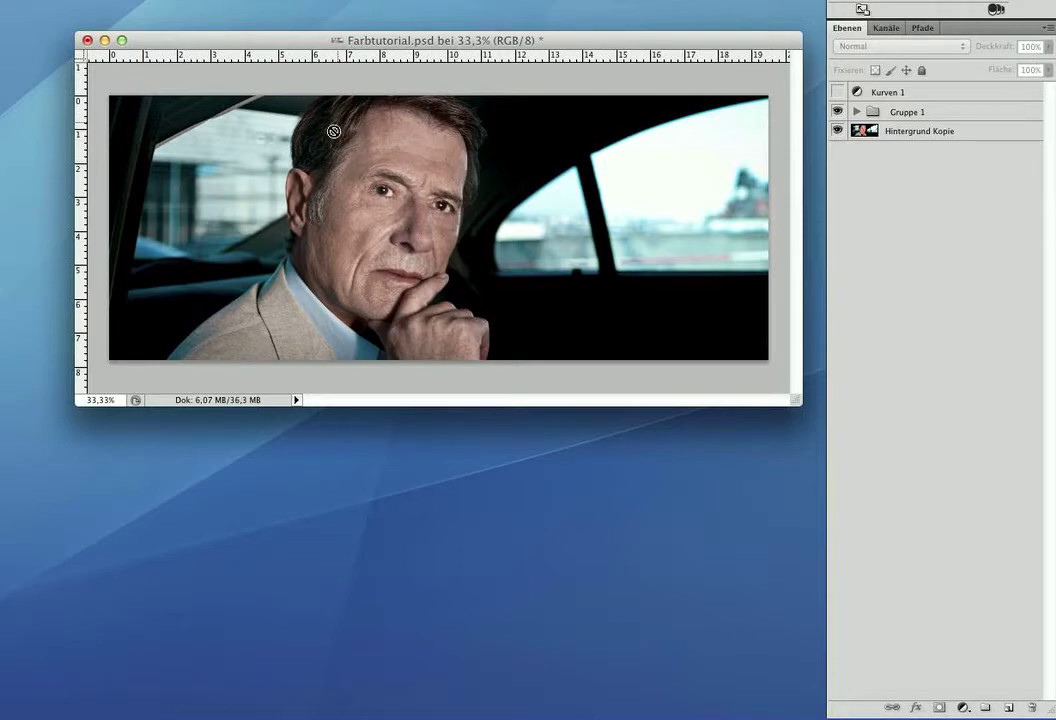
left_click(856, 112)
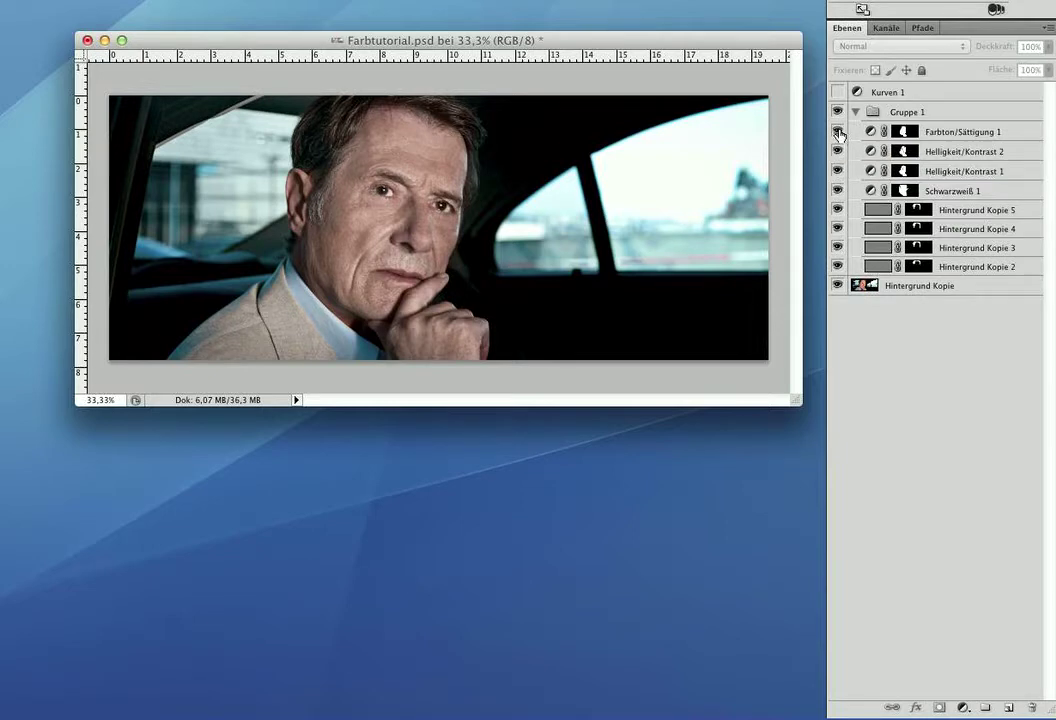
left_click_drag(838, 131, 839, 265)
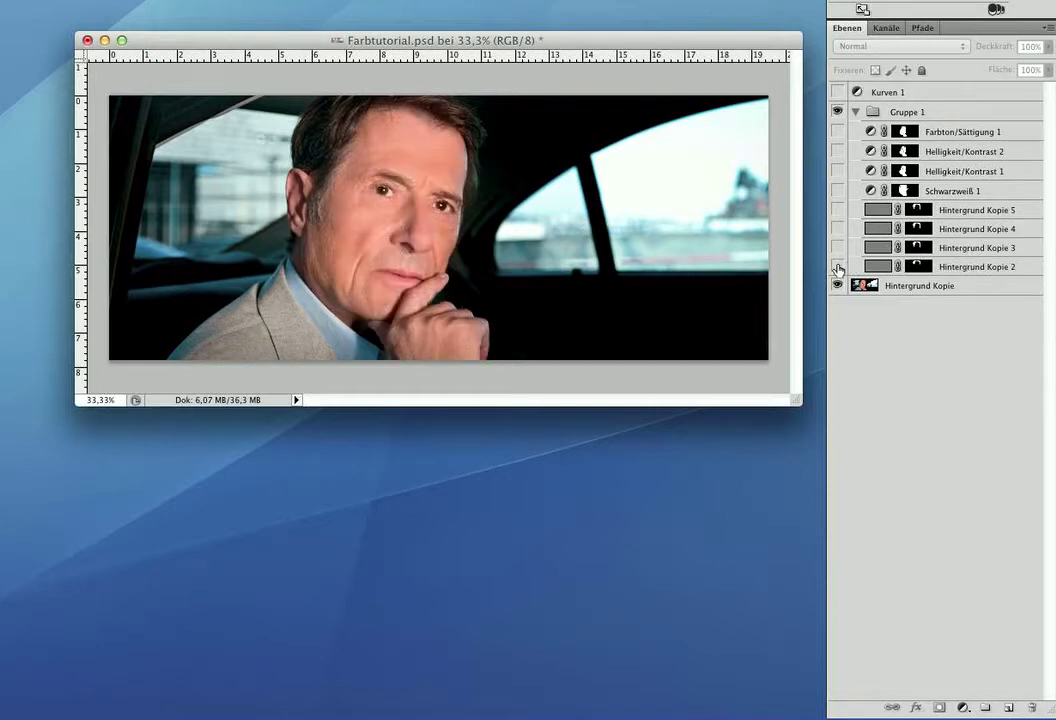
mouse_move(834, 266)
left_mouse_down()
mouse_move(836, 212)
mouse_move(837, 259)
left_mouse_up()
Step: Zoom in to 100% on the man's forehead
left_click(354, 165)
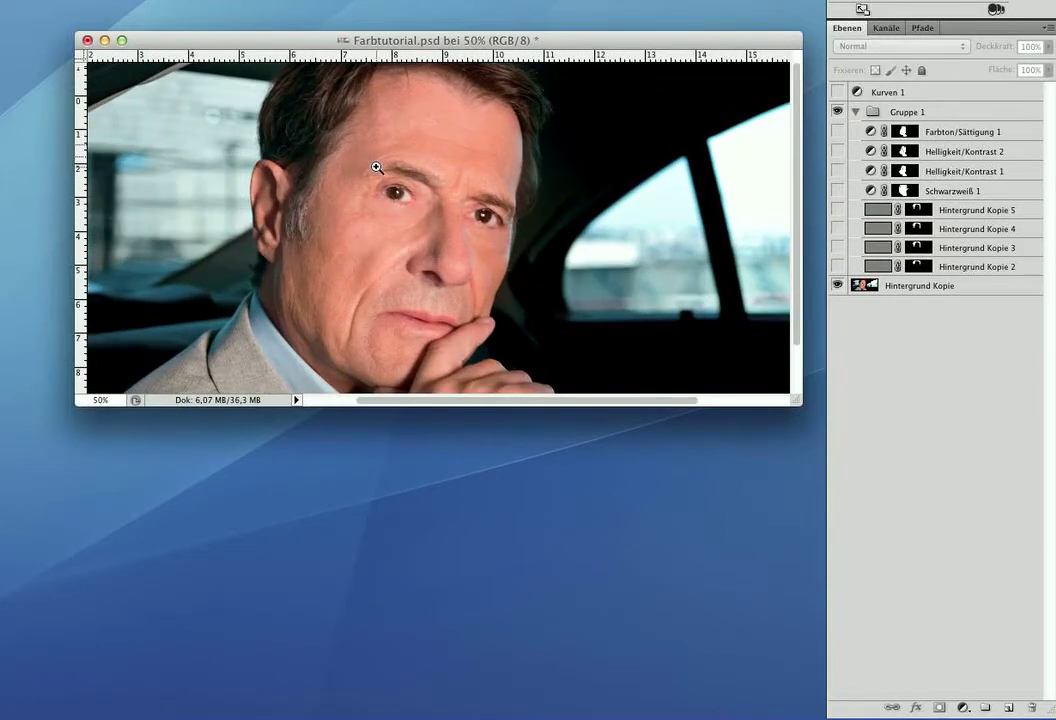
left_click(389, 130)
left_click(400, 106)
scroll(438, 134, "up", 2)
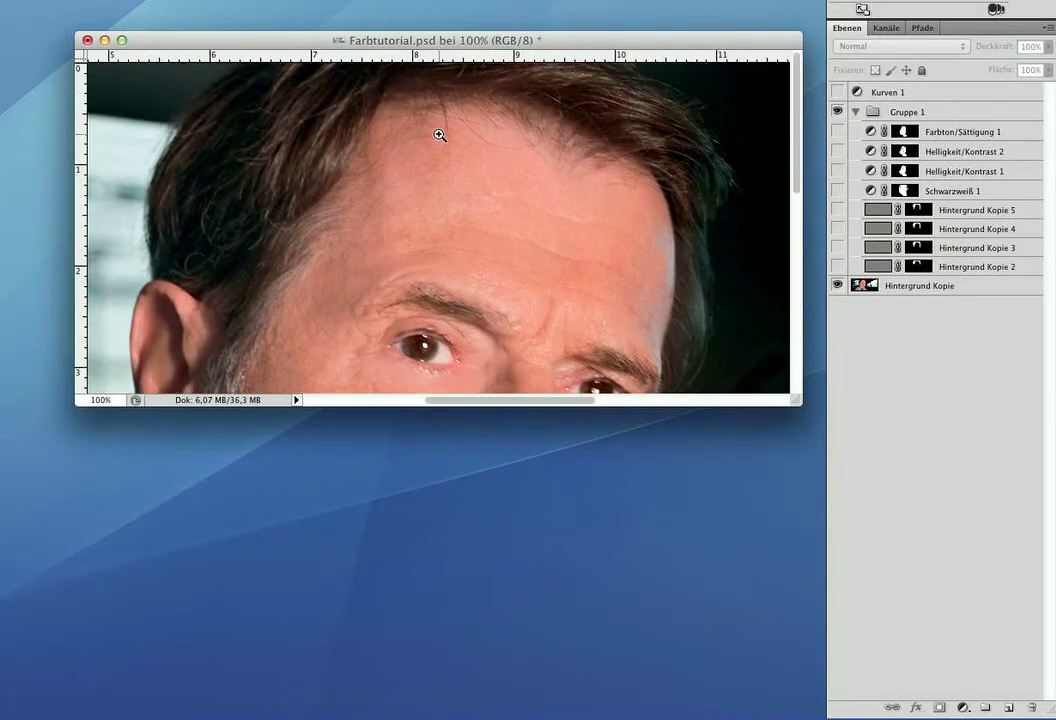
Step: Compare the forehead skin with Hintergrund Kopie 3–5 shown and hidden
left_click_drag(837, 214, 838, 268)
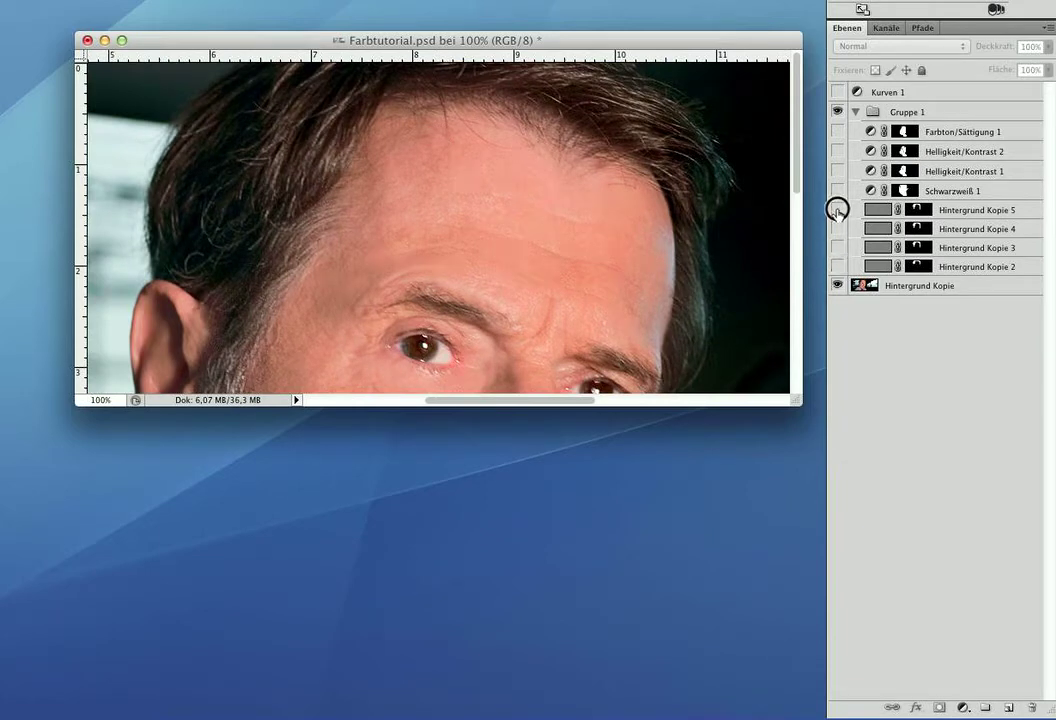
left_click(838, 248)
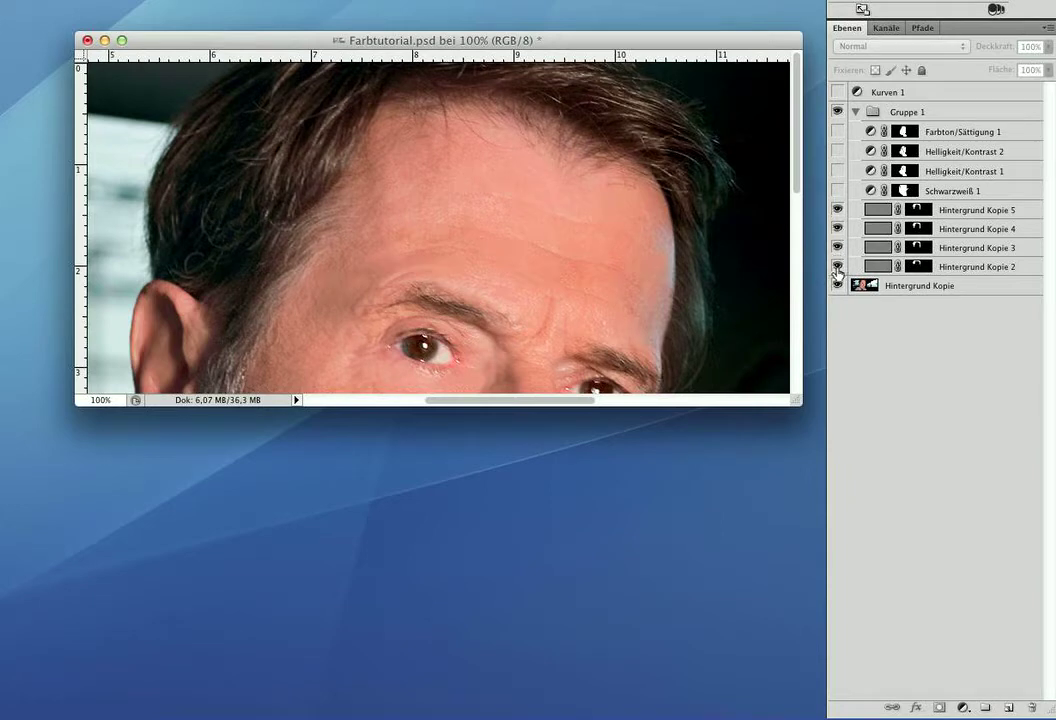
mouse_move(837, 246)
left_mouse_down()
mouse_move(837, 215)
mouse_move(838, 267)
left_mouse_up()
left_click(471, 40)
Step: Select Hintergrund Kopie 2 and compare the skin again, leaving Kopie 2–5 all visible
left_click(950, 268)
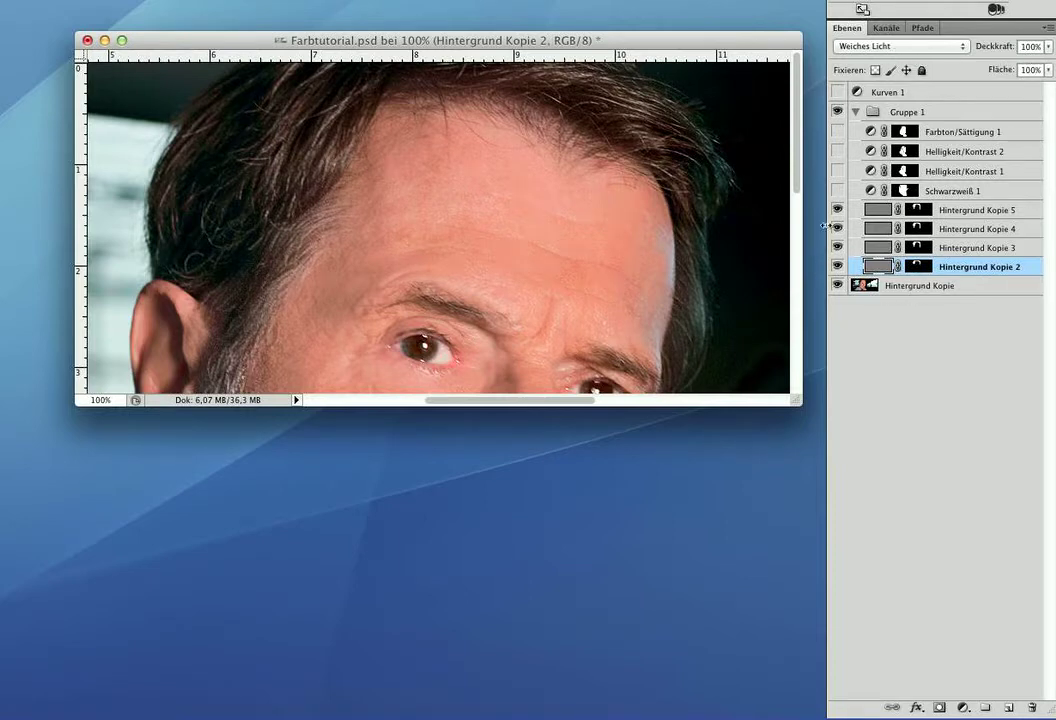
left_click(837, 266)
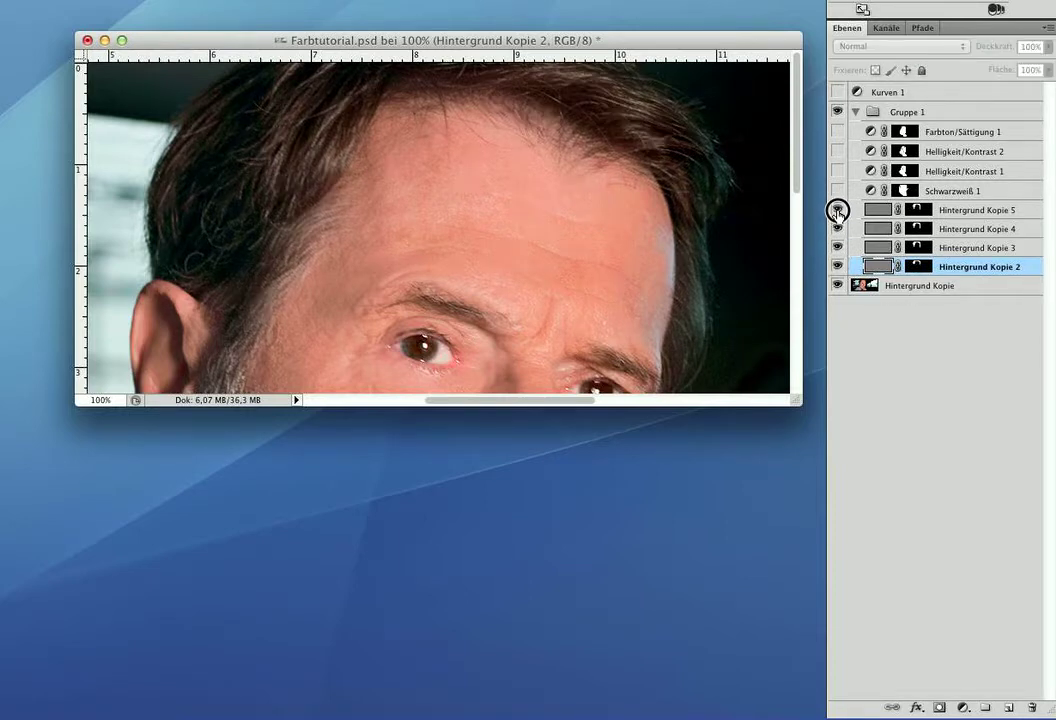
mouse_move(838, 211)
left_mouse_down()
mouse_move(838, 268)
mouse_move(841, 214)
left_mouse_up()
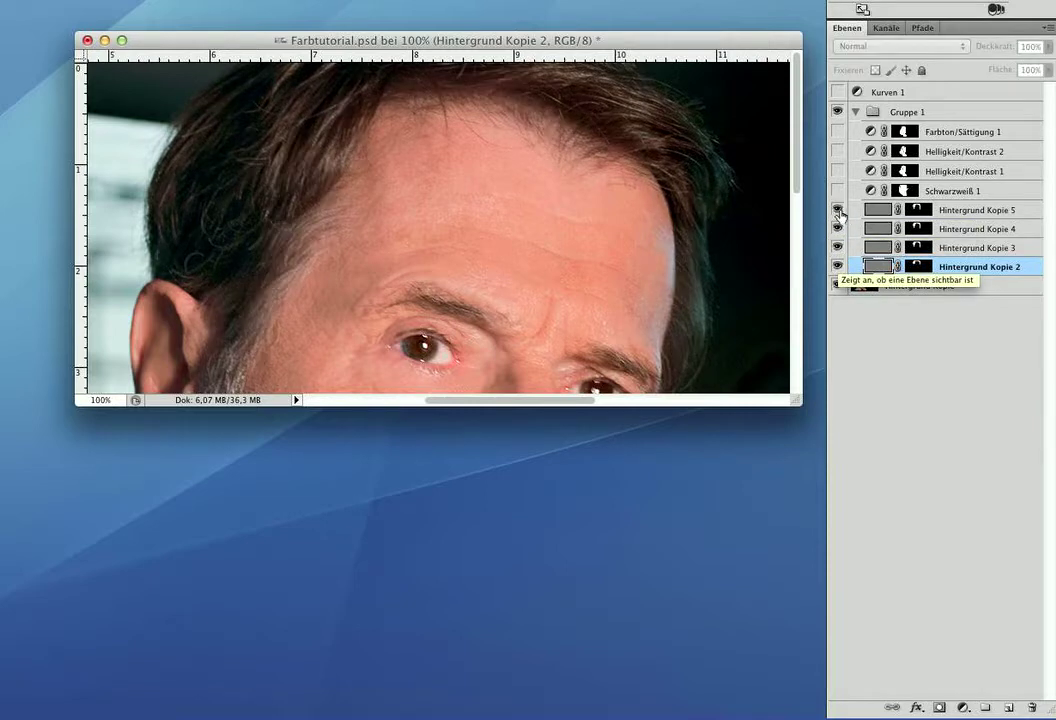
mouse_move(838, 266)
left_mouse_down()
mouse_move(840, 213)
mouse_move(838, 266)
left_mouse_up()
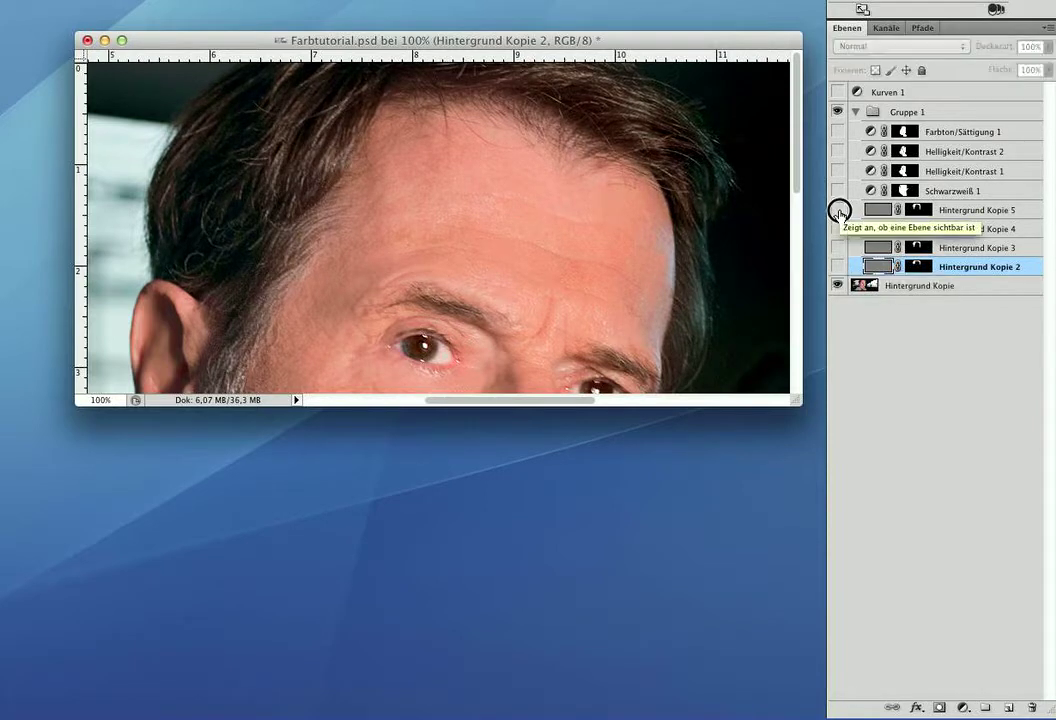
left_click(838, 266)
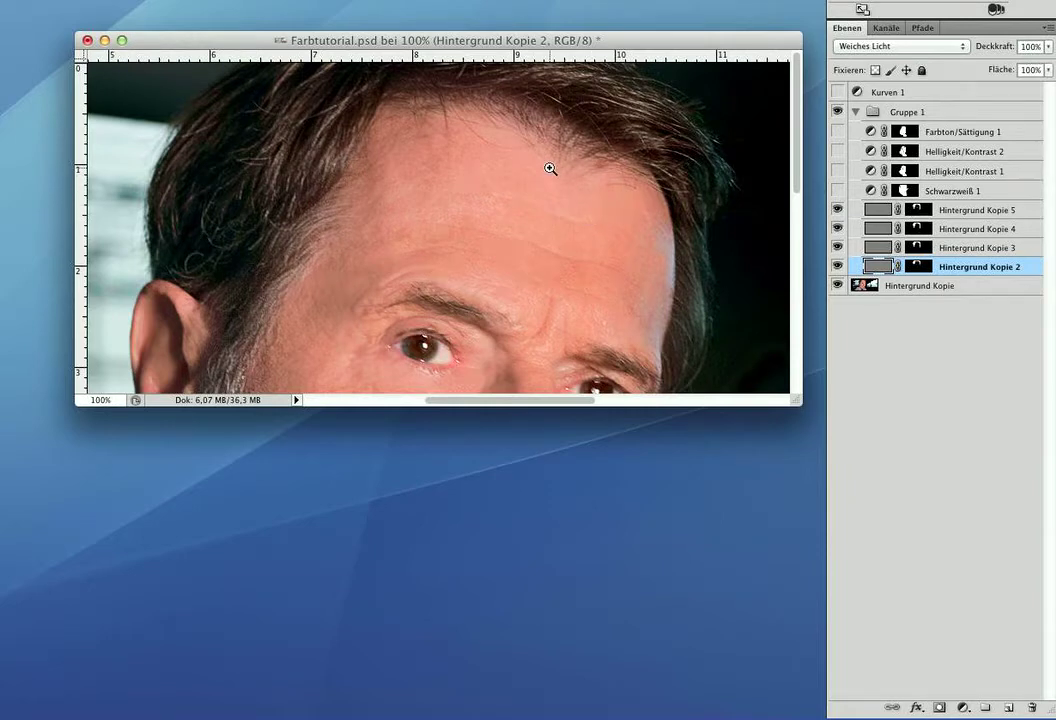
scroll(551, 169, "down", 5)
scroll(551, 169, "up", 5)
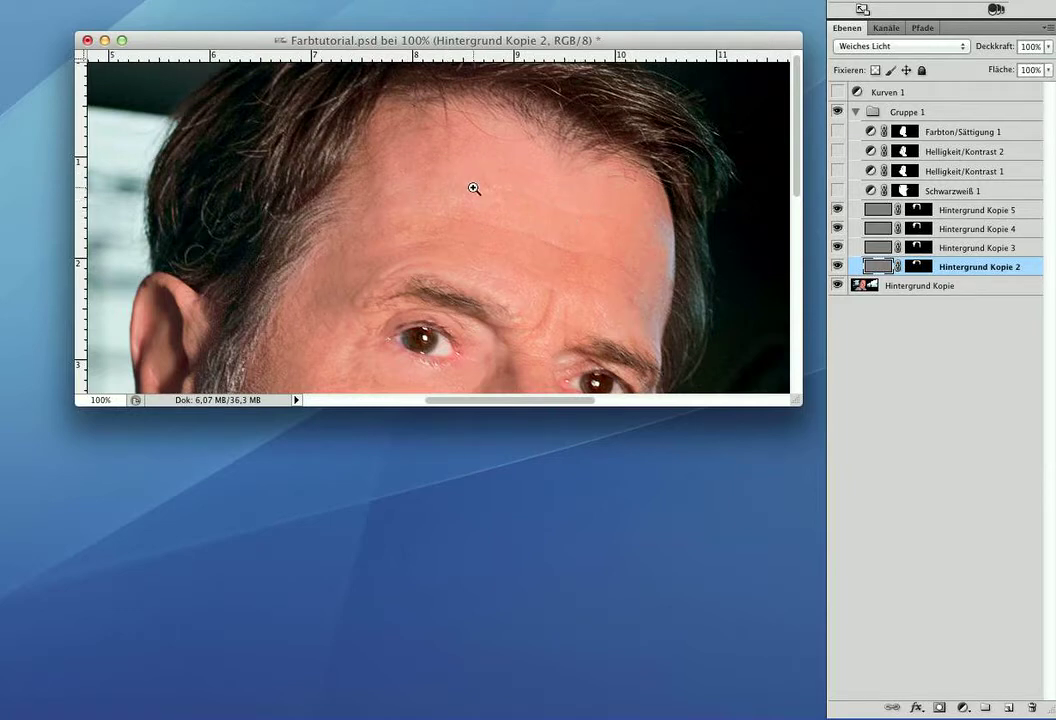
Step: Select and show Schwarzweiß 1, zooming out to 33.3% to see the whole photo
left_click(948, 192)
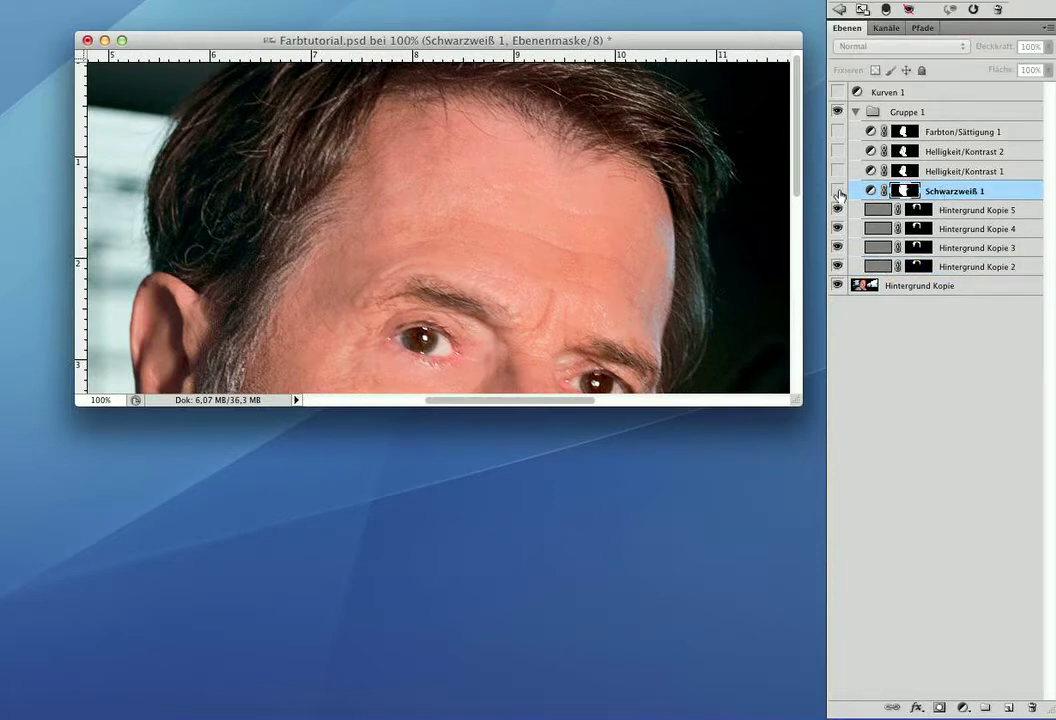
left_click(838, 191)
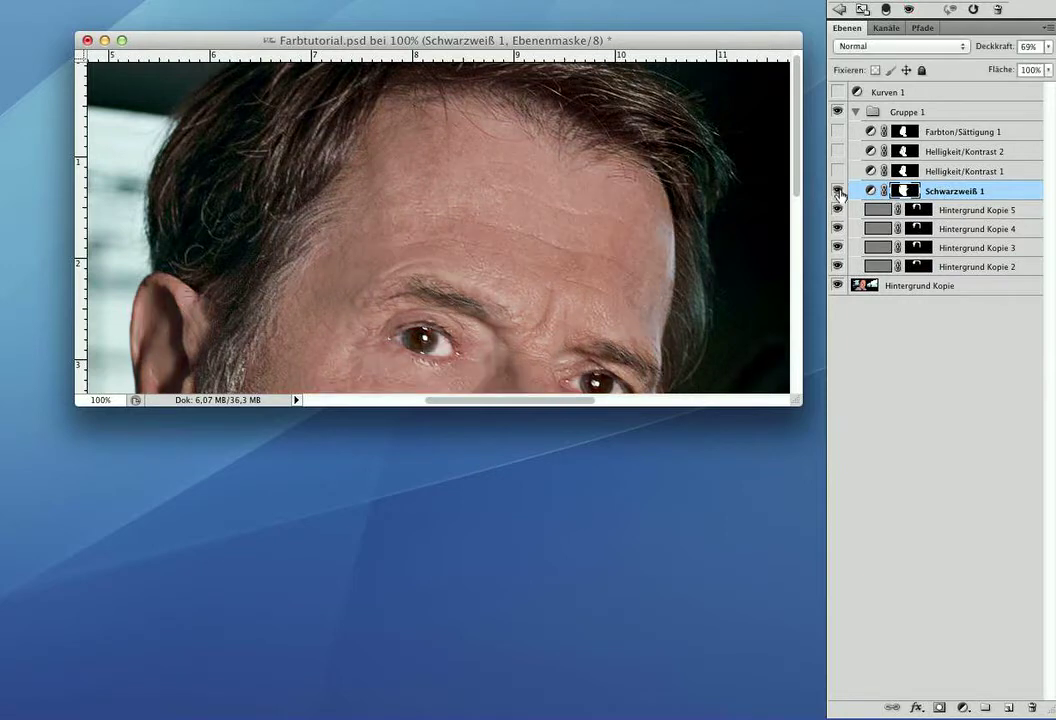
left_click(530, 228, "alt")
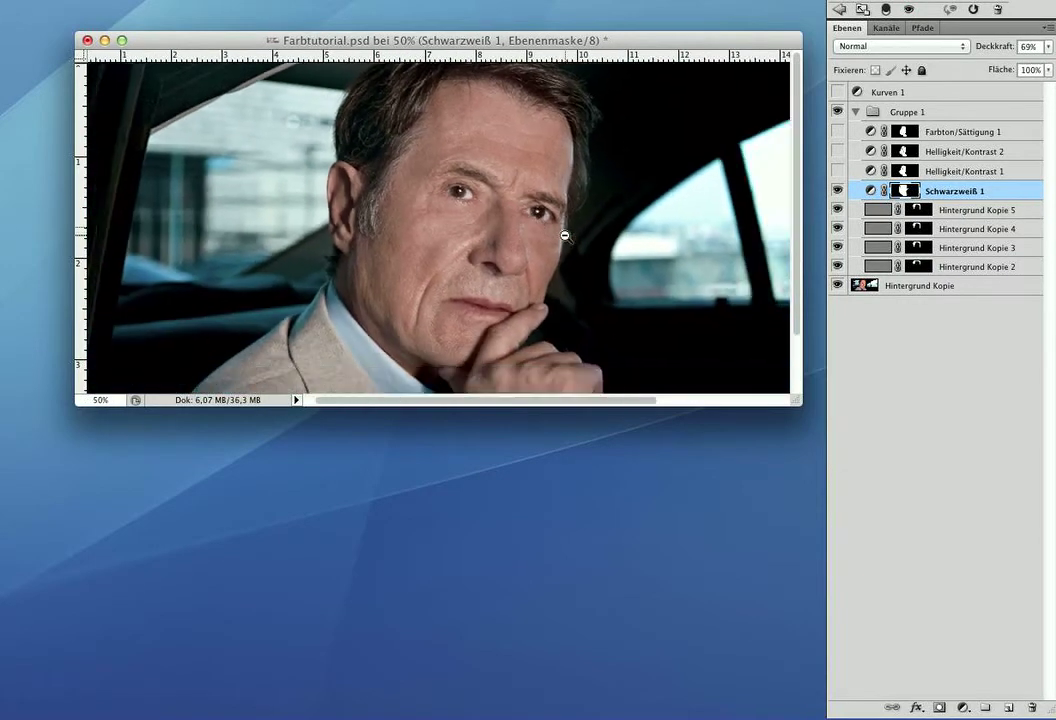
left_click(644, 236, "alt")
Step: Compare the photo with and without Schwarzweiß 1, then open its black-and-white settings
left_click(838, 191)
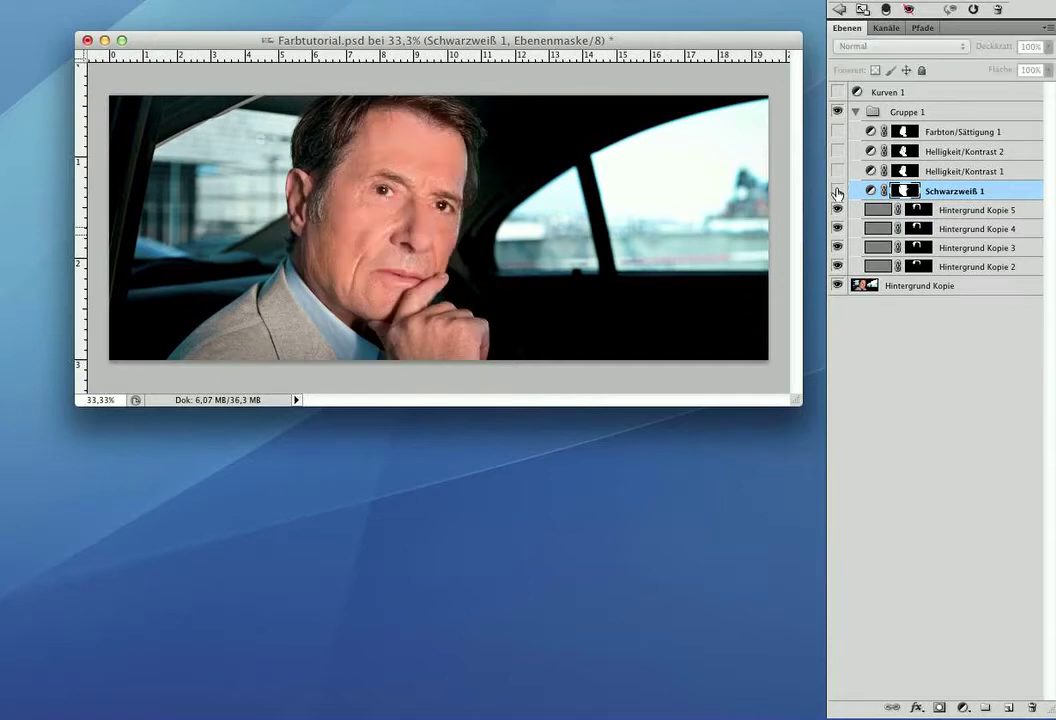
left_click(838, 191)
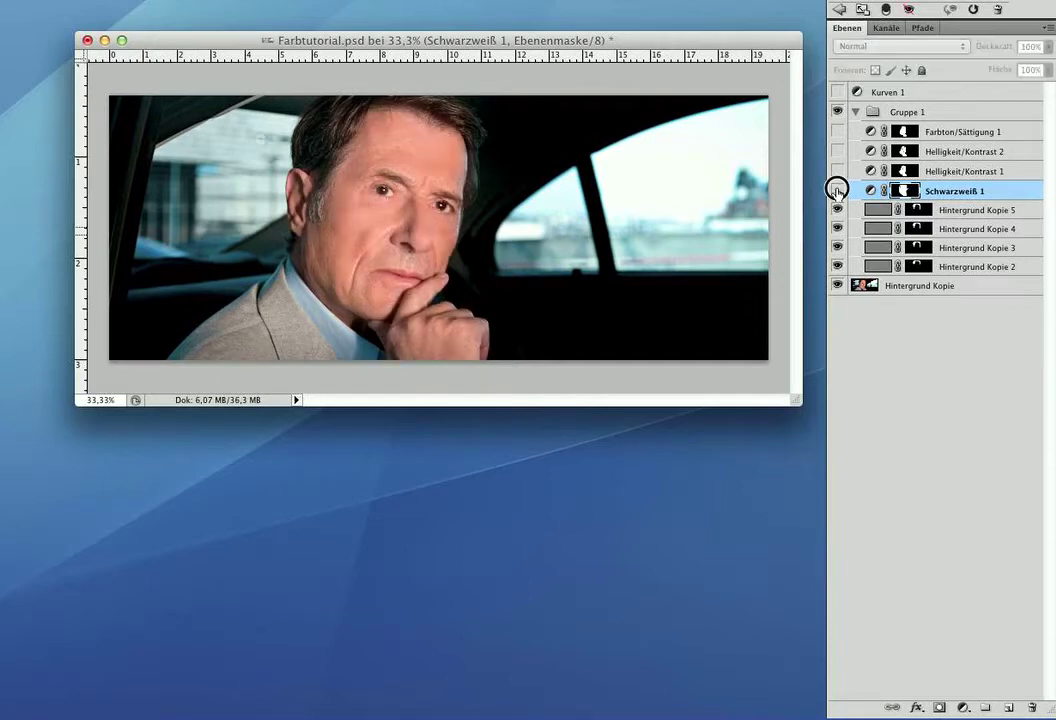
left_click(963, 192)
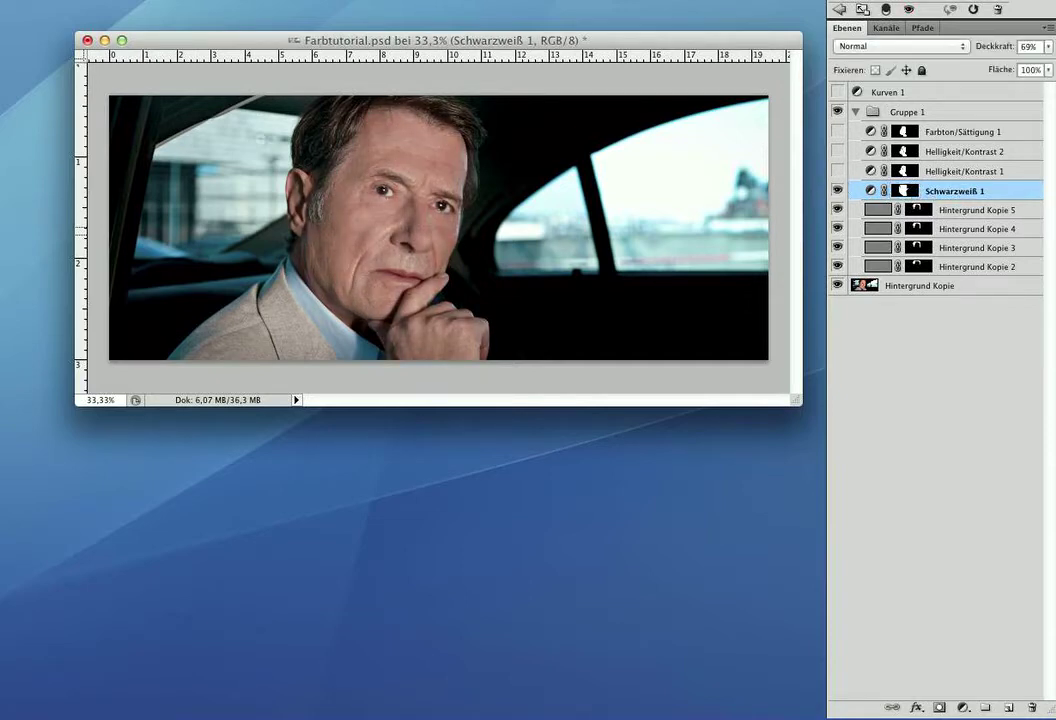
double_click(903, 191)
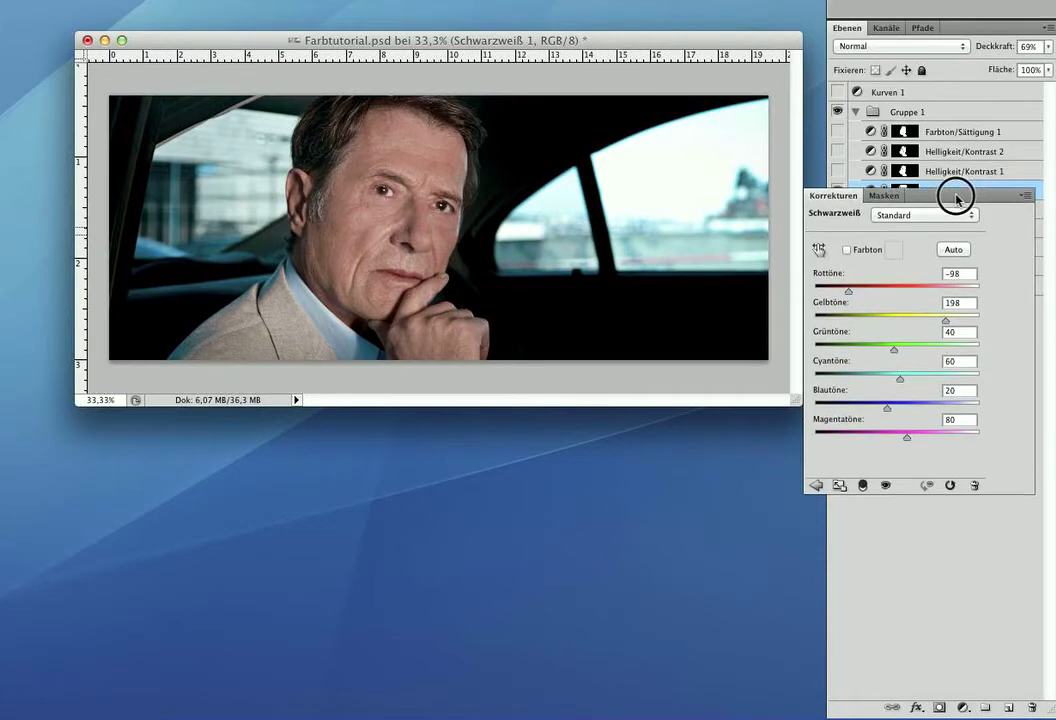
Step: Move the Adjustments panel beside the photo and set Rottöne to 38, Gelbtöne to 36
left_click_drag(955, 205, 682, 372)
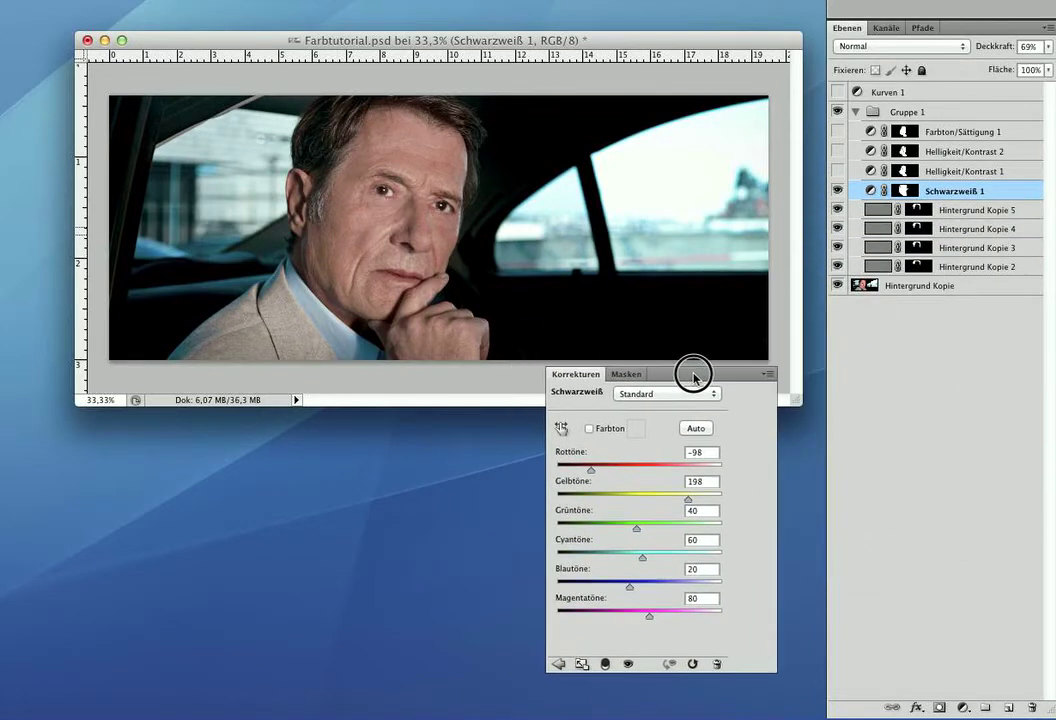
left_click_drag(686, 368, 699, 377)
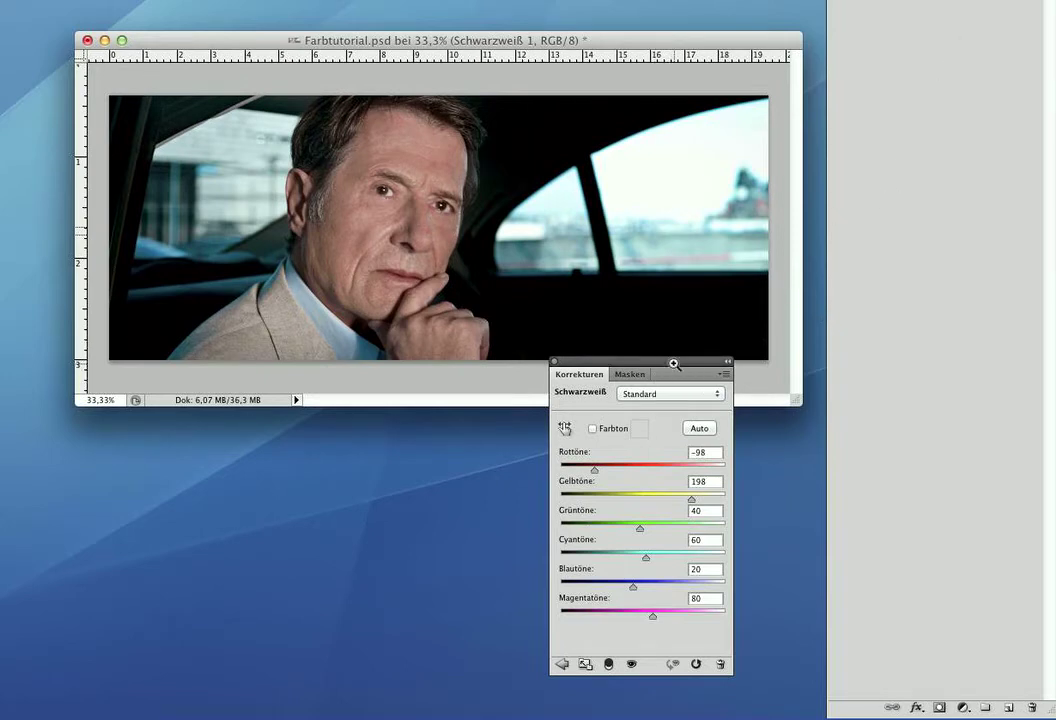
mouse_move(674, 364)
left_mouse_down()
mouse_move(853, 243)
mouse_move(780, 181)
mouse_move(743, 176)
mouse_move(726, 192)
left_mouse_up()
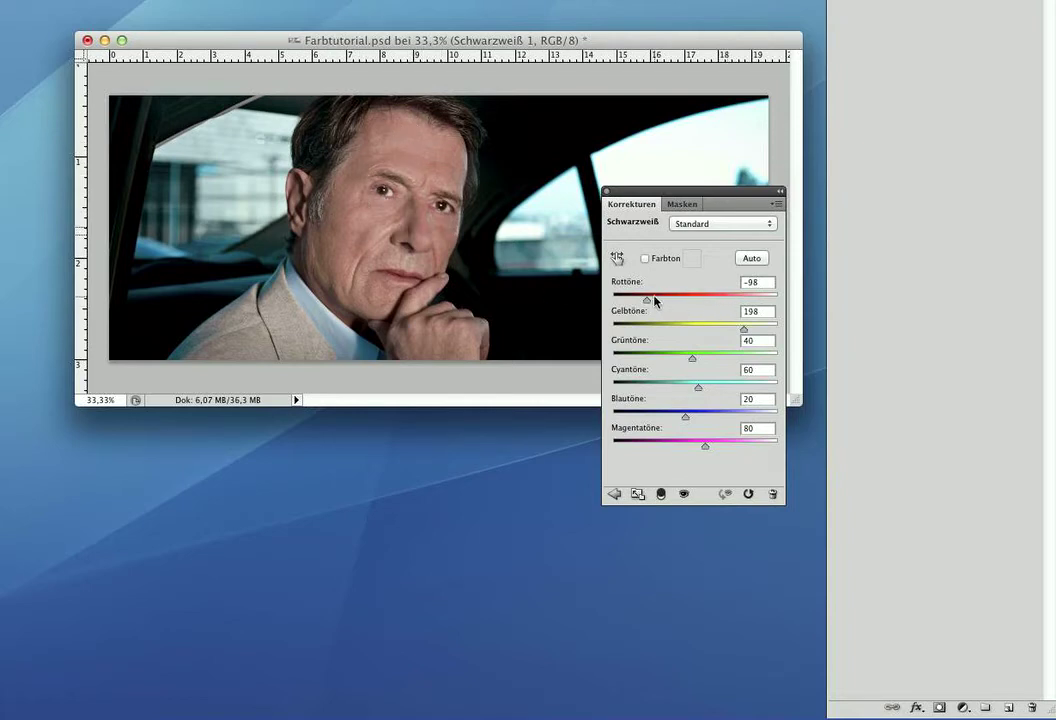
left_click_drag(646, 299, 686, 299)
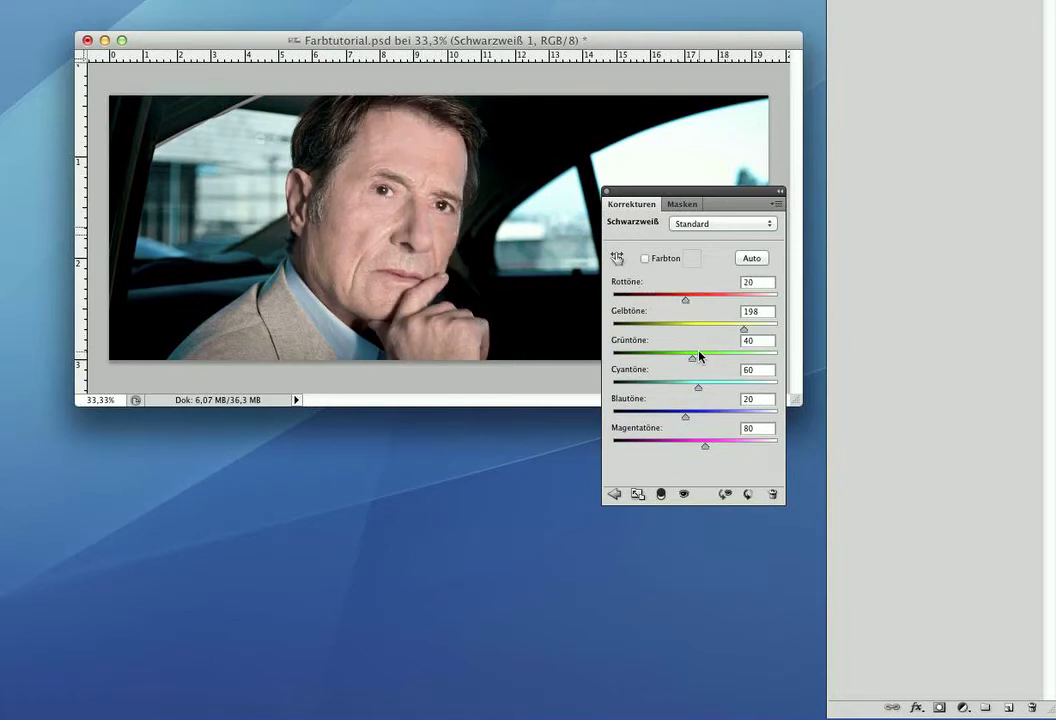
mouse_move(744, 329)
left_mouse_down()
mouse_move(691, 333)
mouse_move(690, 300)
left_mouse_up()
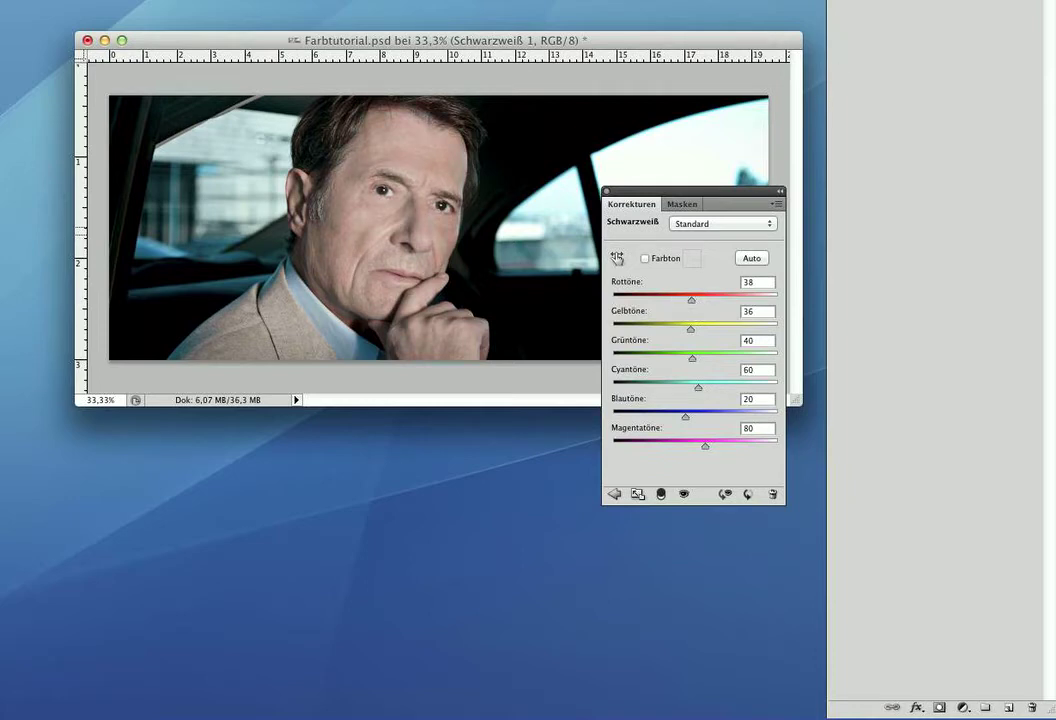
left_click(945, 85)
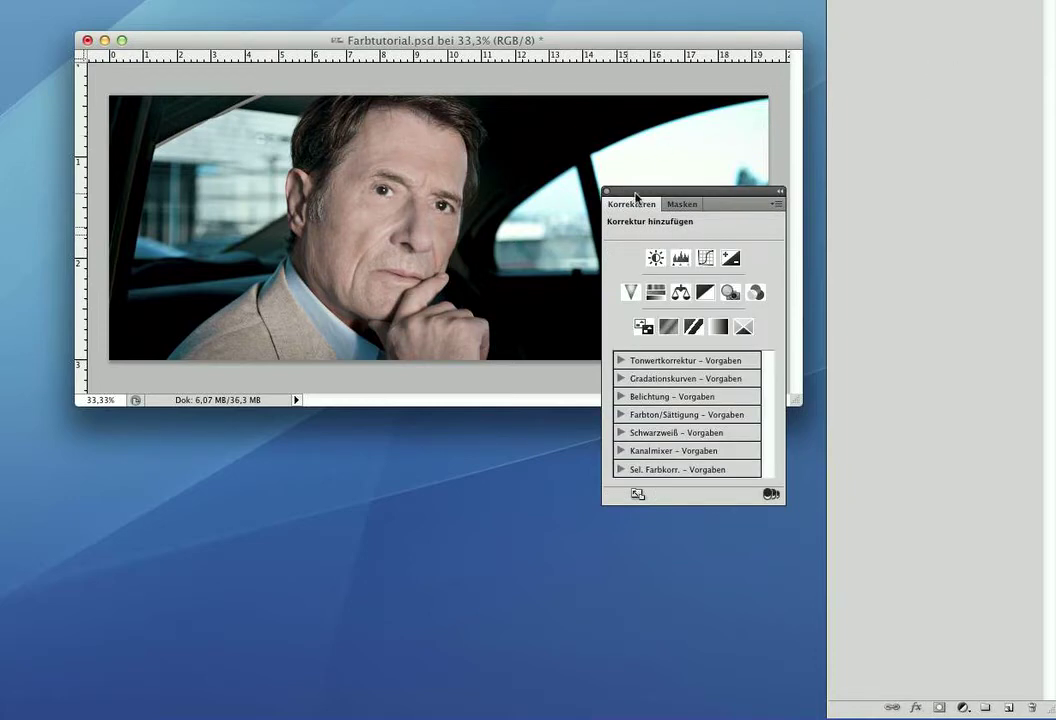
Step: Reopen Schwarzweiß 1, set Rottöne to −116 and Gelbtöne to 201, then dock the panel
left_click_drag(699, 191, 684, 197)
left_click(690, 298)
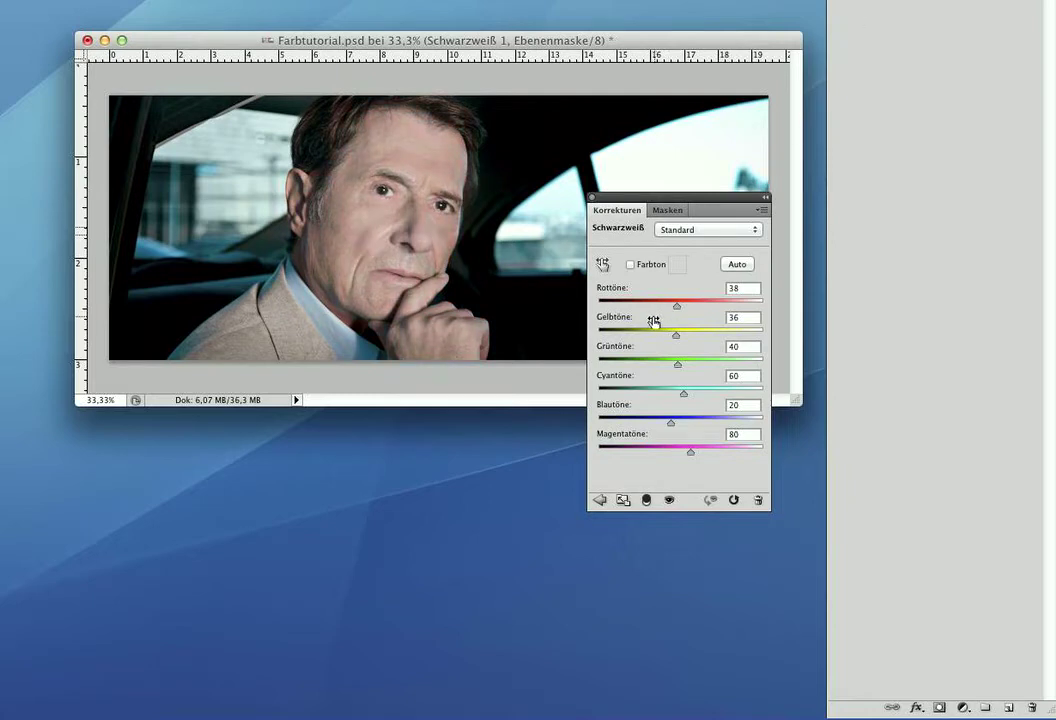
mouse_move(677, 306)
left_mouse_down()
mouse_move(589, 300)
mouse_move(667, 310)
mouse_move(631, 311)
left_mouse_up()
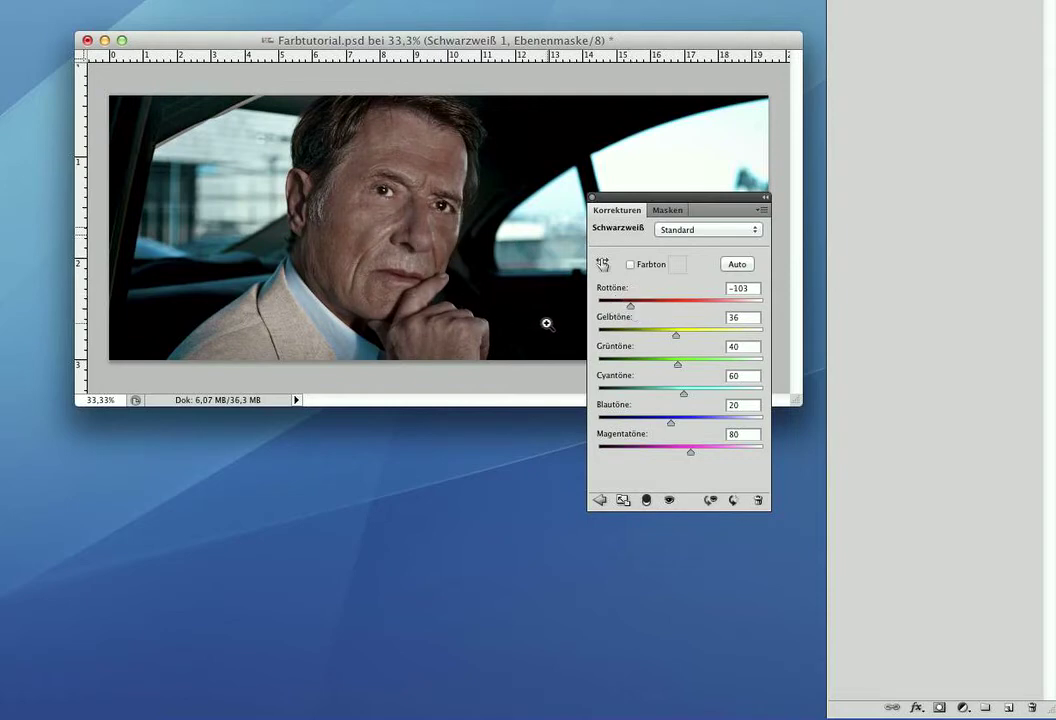
left_click_drag(675, 336, 729, 338)
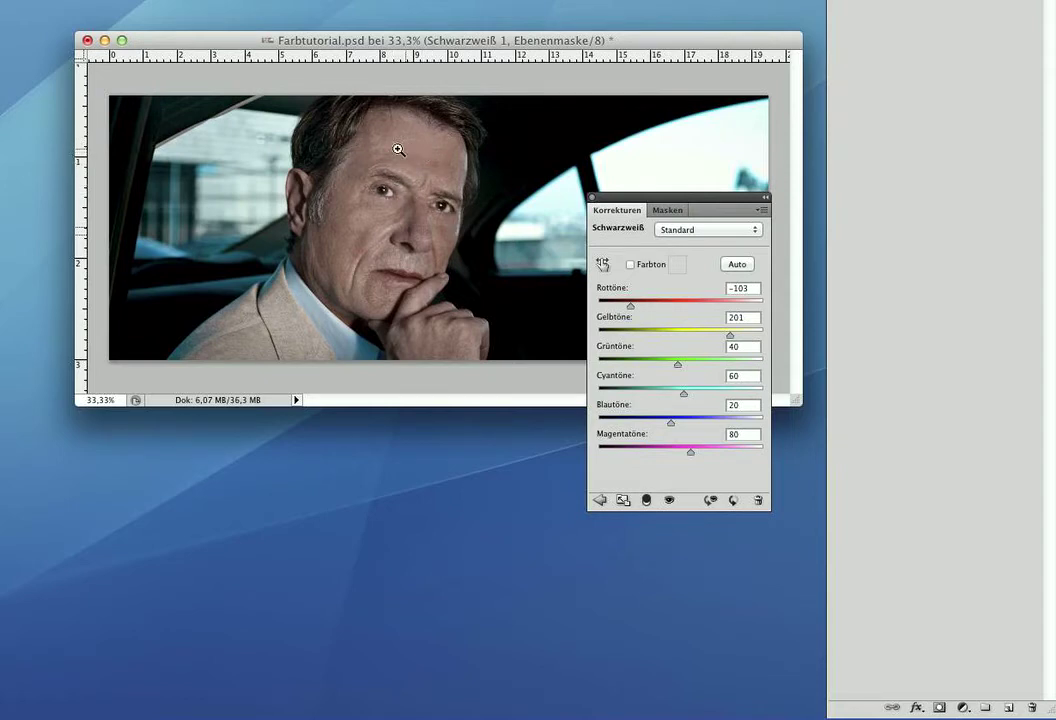
left_click_drag(629, 306, 625, 307)
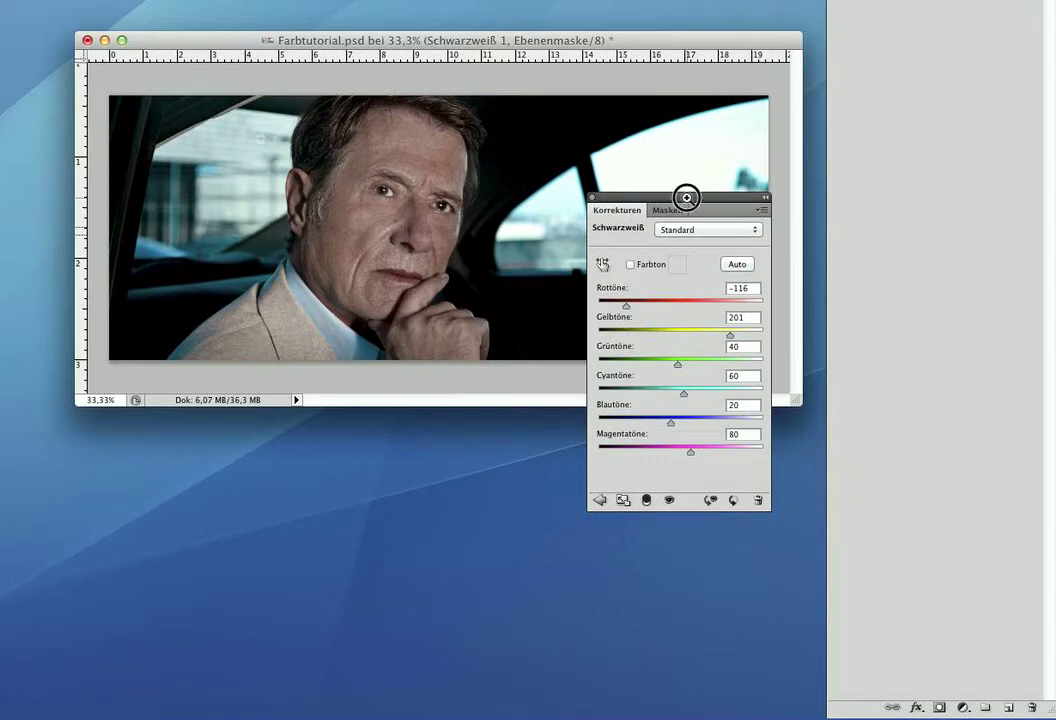
left_click_drag(687, 198, 880, 12)
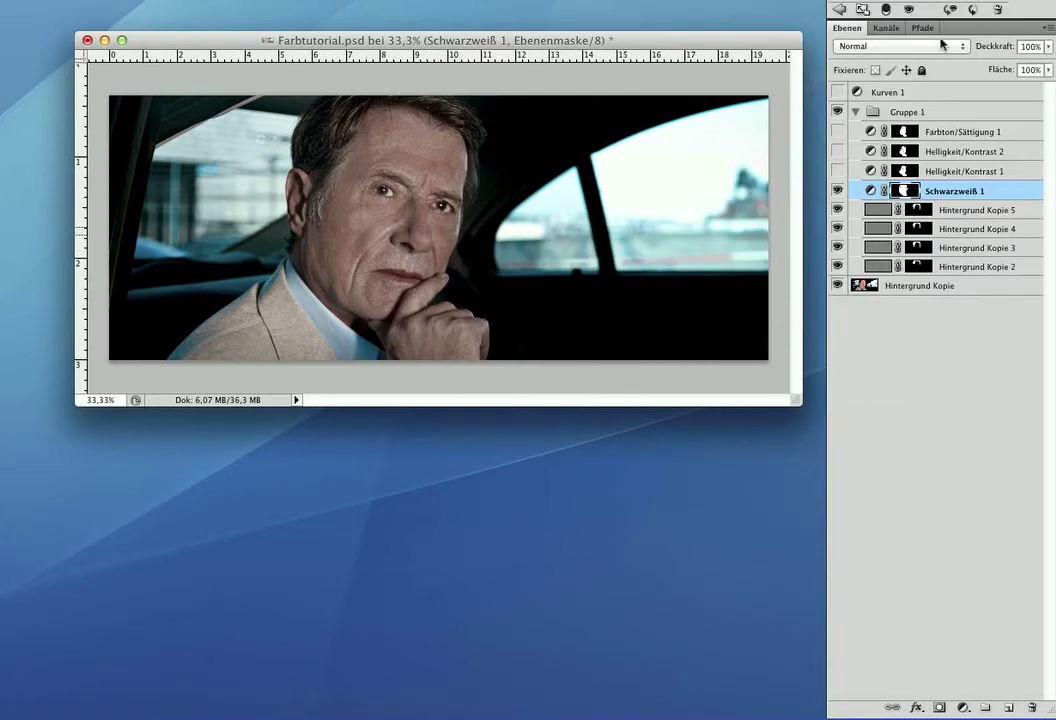
Step: Lower the Schwarzweiß 1 layer's opacity to 74%
left_click(1047, 46)
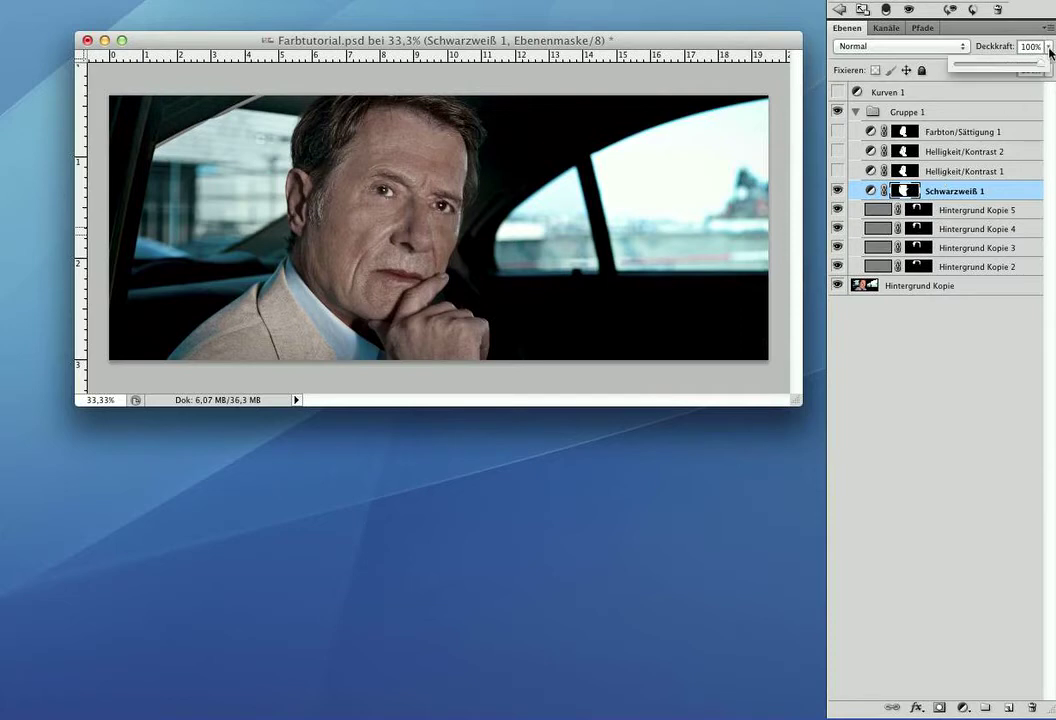
left_click_drag(1040, 64, 1020, 68)
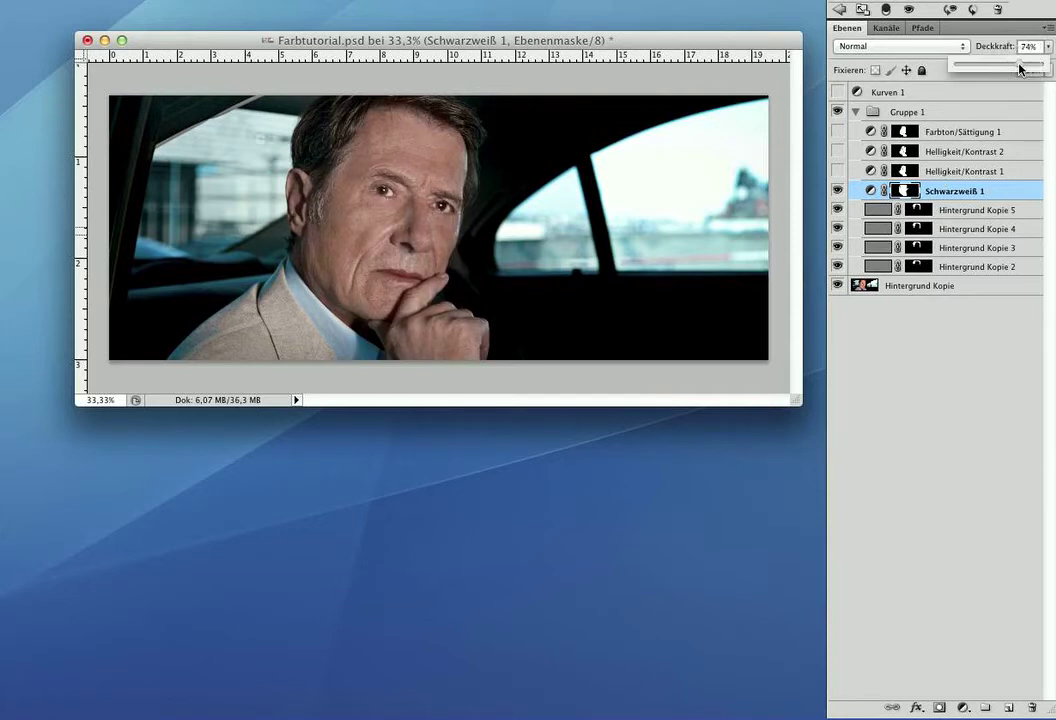
left_click(915, 396)
Step: Toggle Schwarzweiß 1 on and off to compare the photo, leaving it visible
left_click(838, 191)
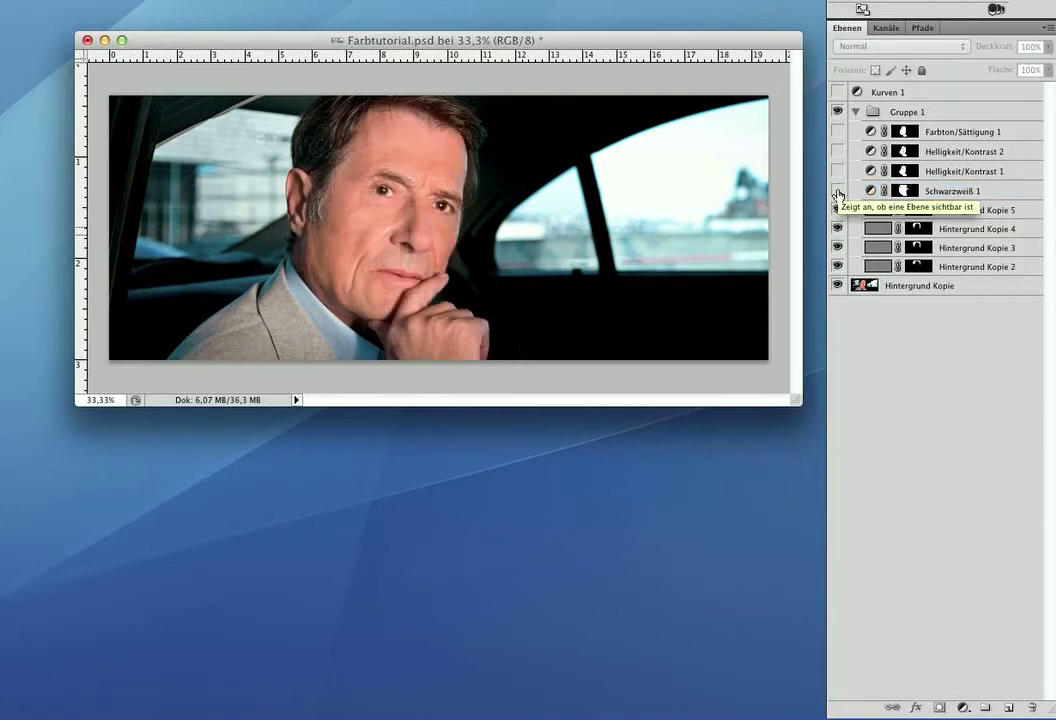
left_click(838, 191)
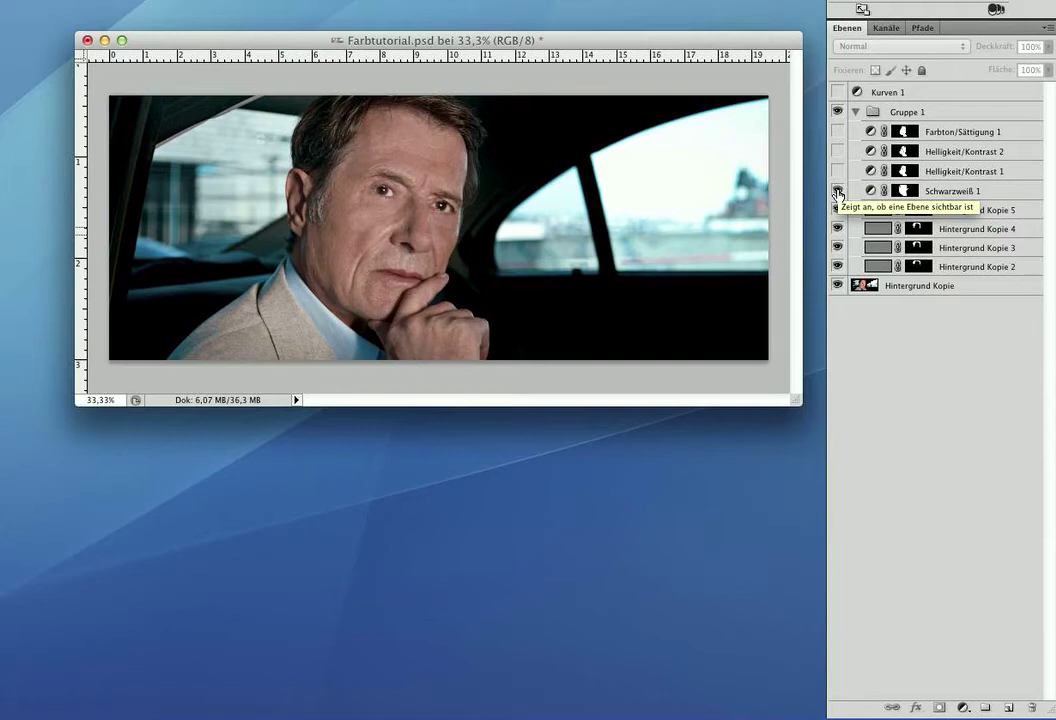
left_click(838, 191)
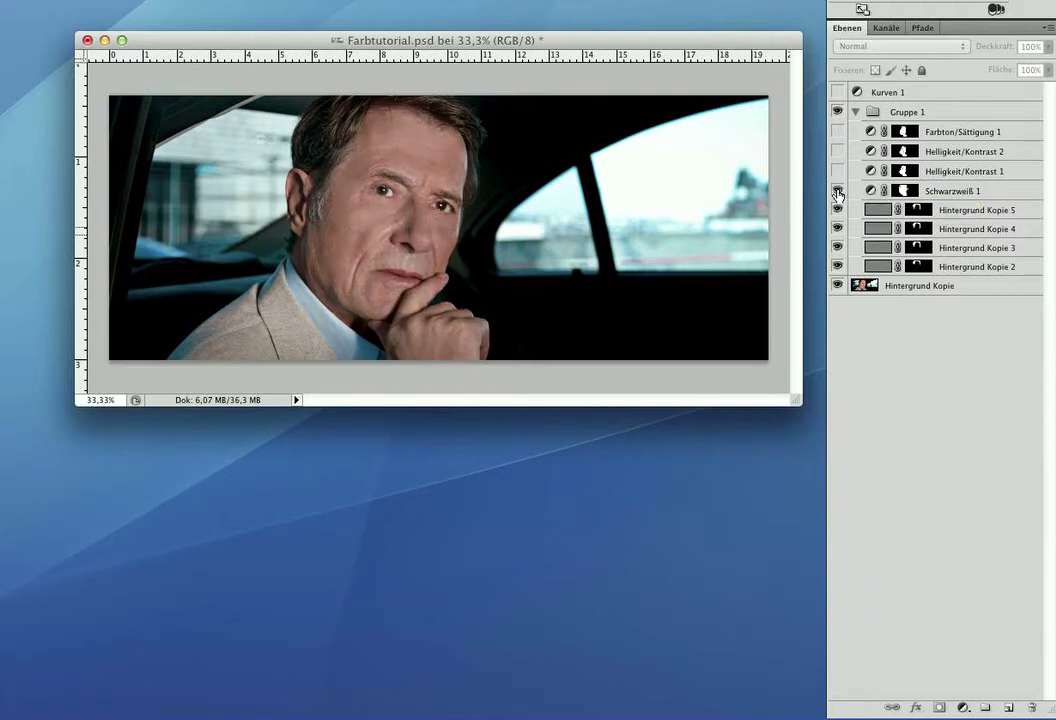
left_click(838, 191)
left_click(838, 191)
left_click(838, 191)
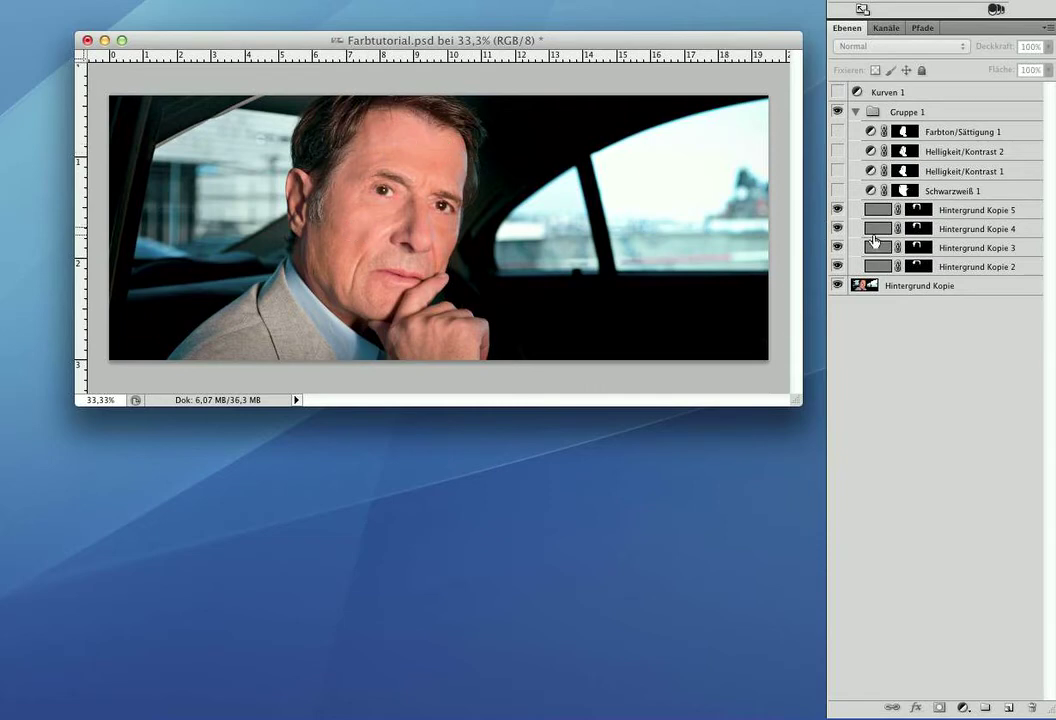
left_click(838, 192)
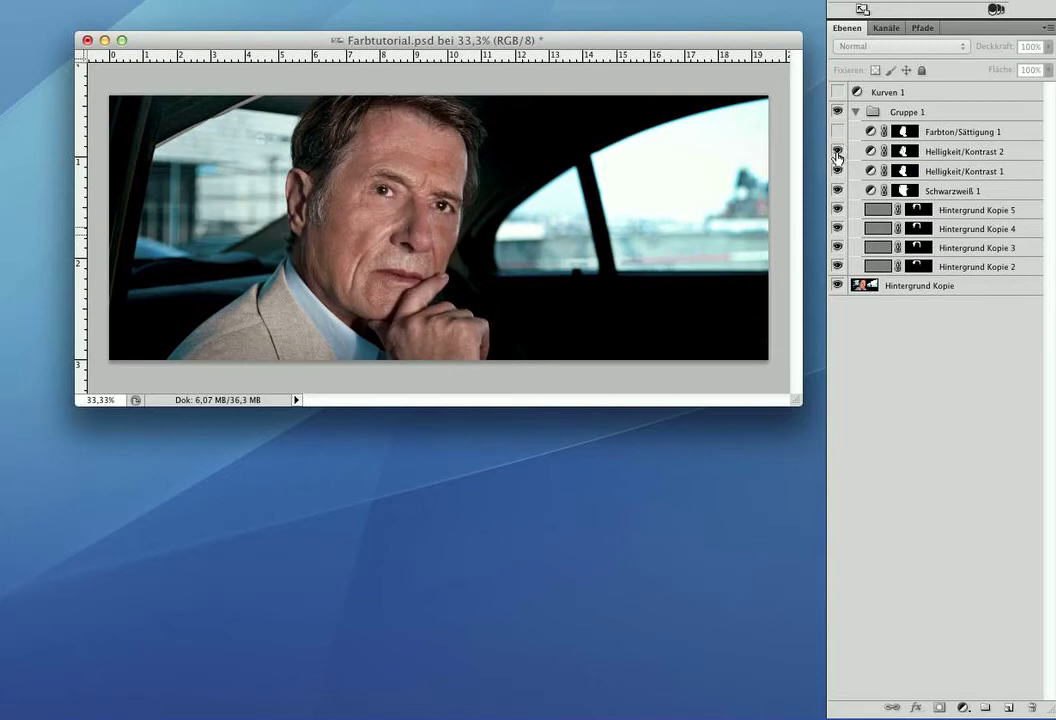
Step: Compare the portrait with Helligkeit/Kontrast 1 and 2 hidden, then show both again
left_click(837, 152)
left_click(837, 171)
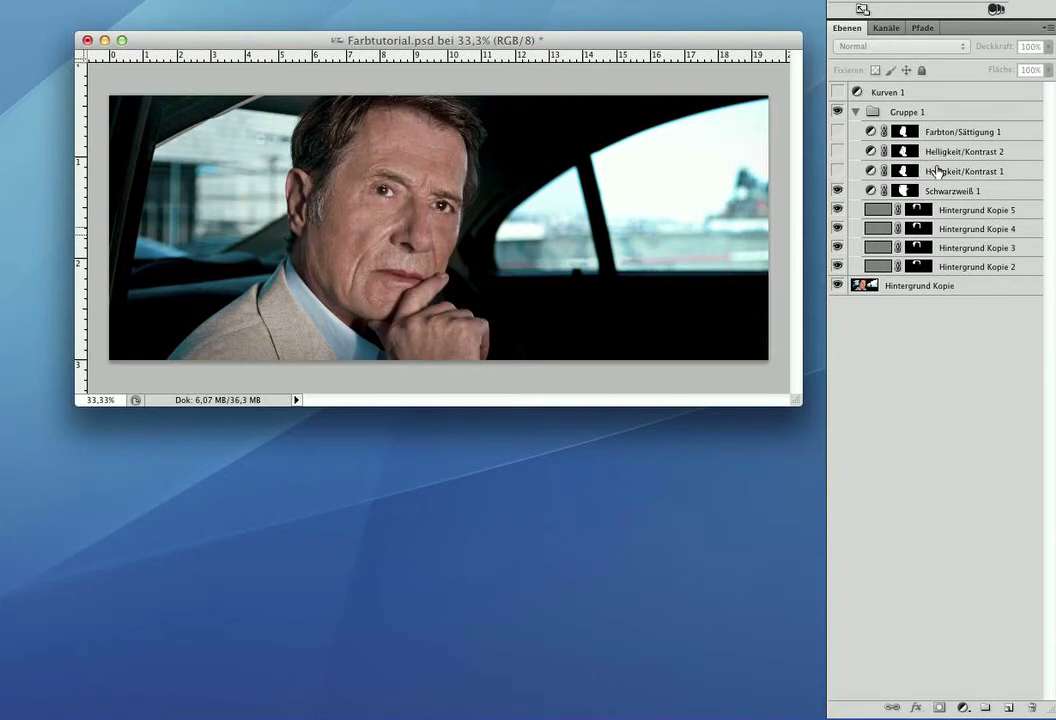
left_click(937, 171)
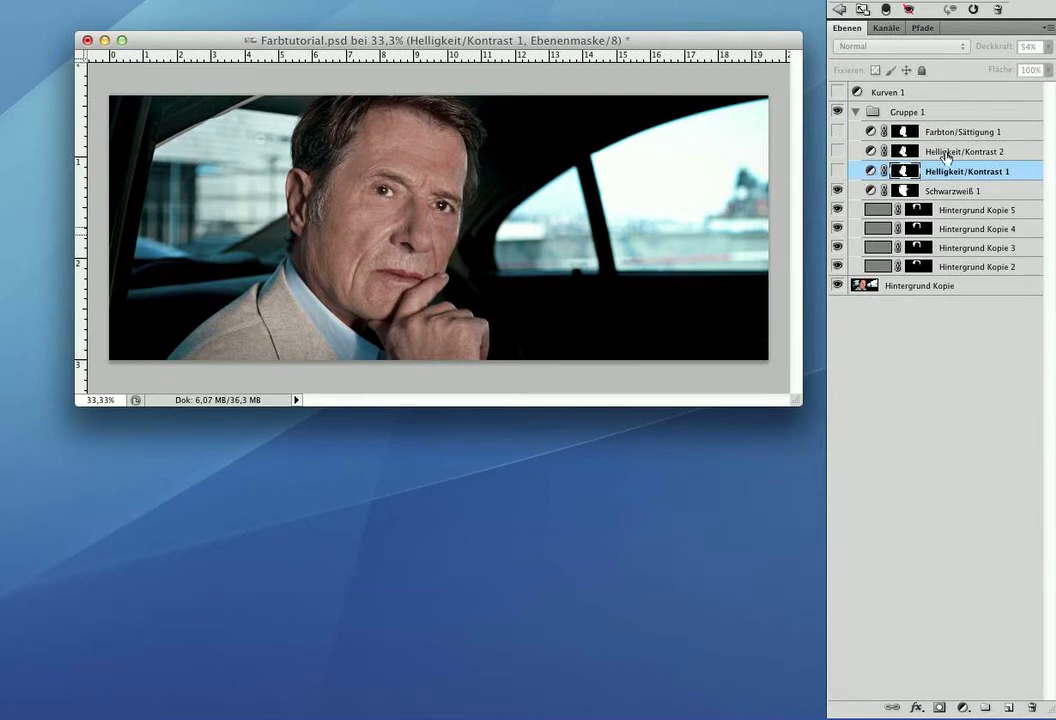
left_click(838, 171)
left_click(838, 153)
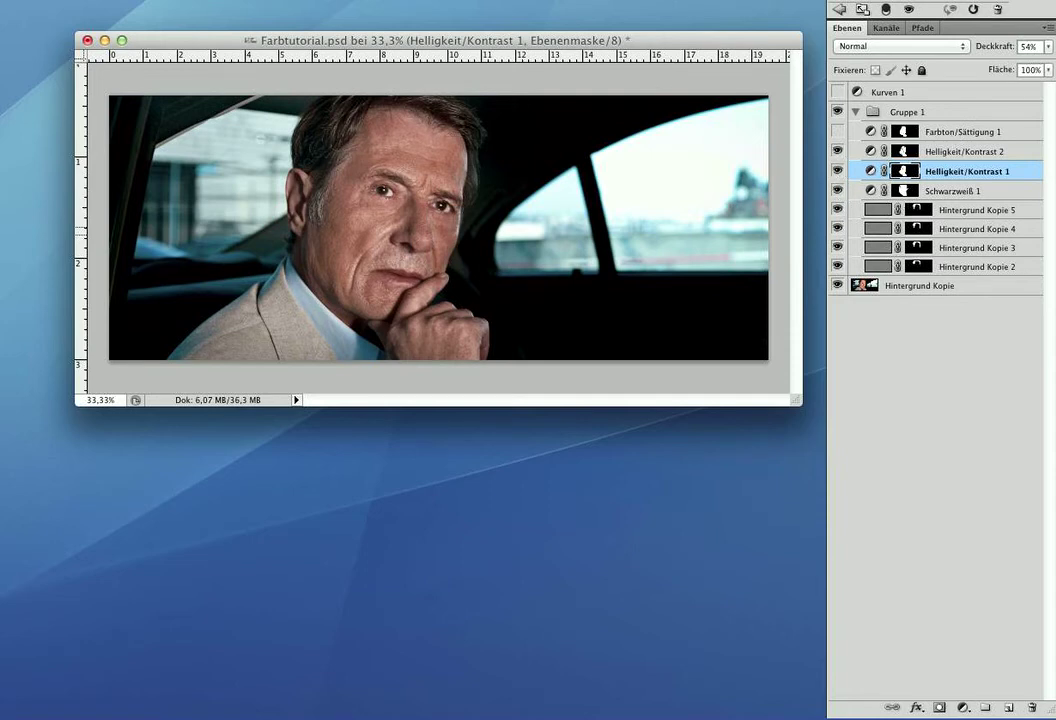
Step: Review Helligkeit/Kontrast 1 settings (brightness 9, contrast 100) and compare both layers again
left_click_drag(860, 10, 726, 246)
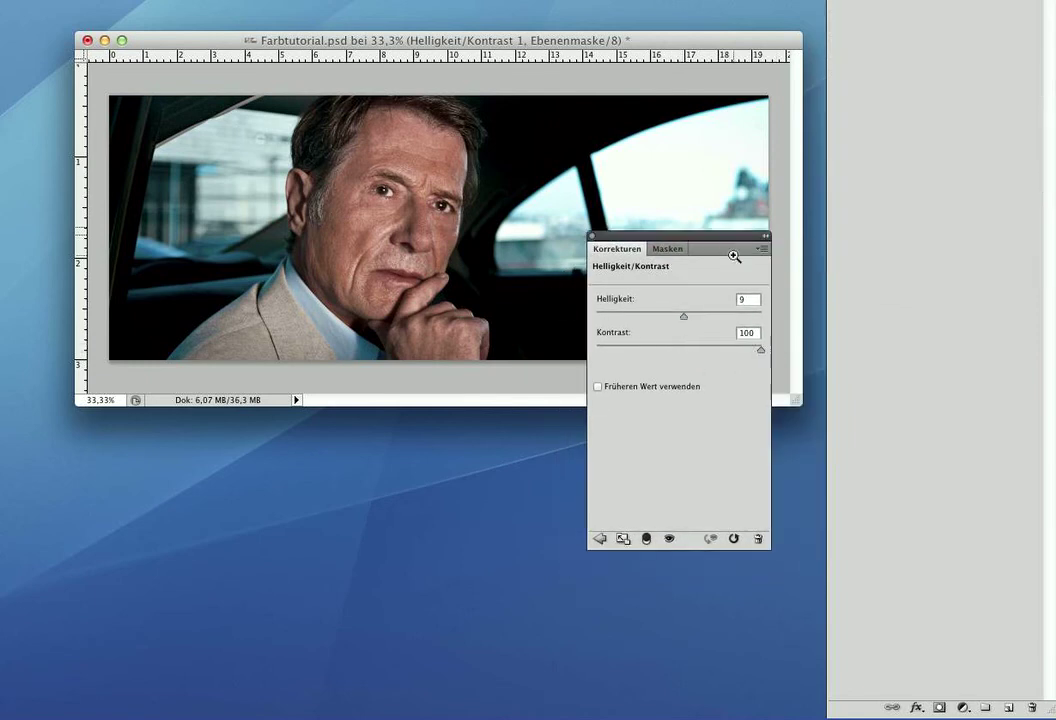
left_click_drag(719, 238, 860, 10)
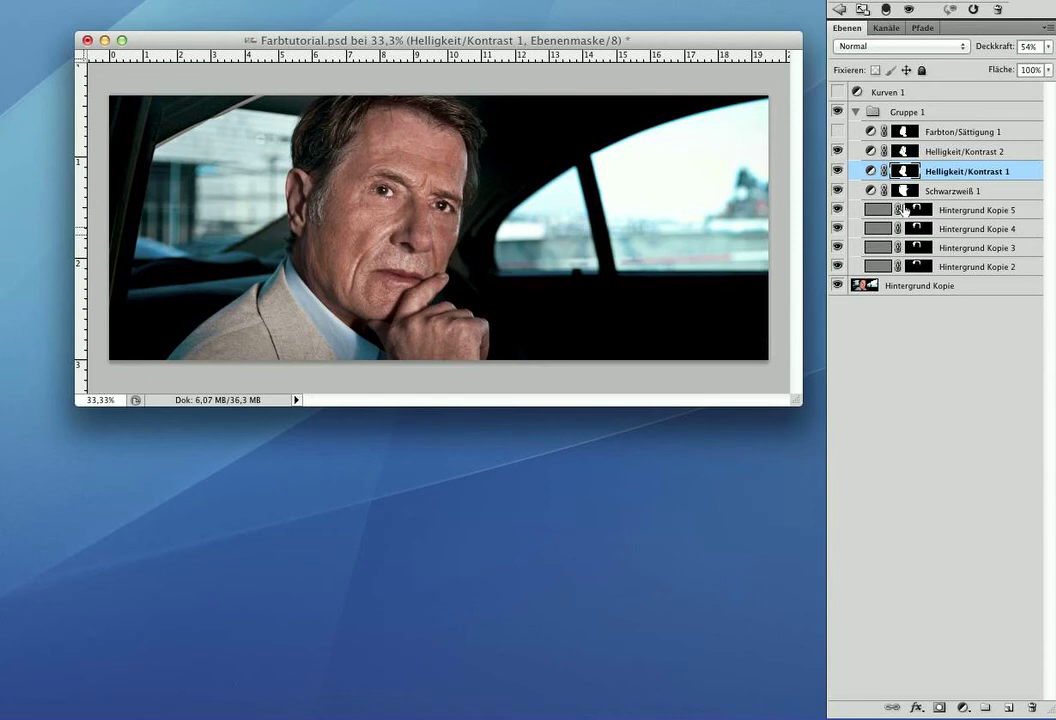
left_click_drag(837, 151, 839, 177)
left_click(837, 171)
left_click(971, 136)
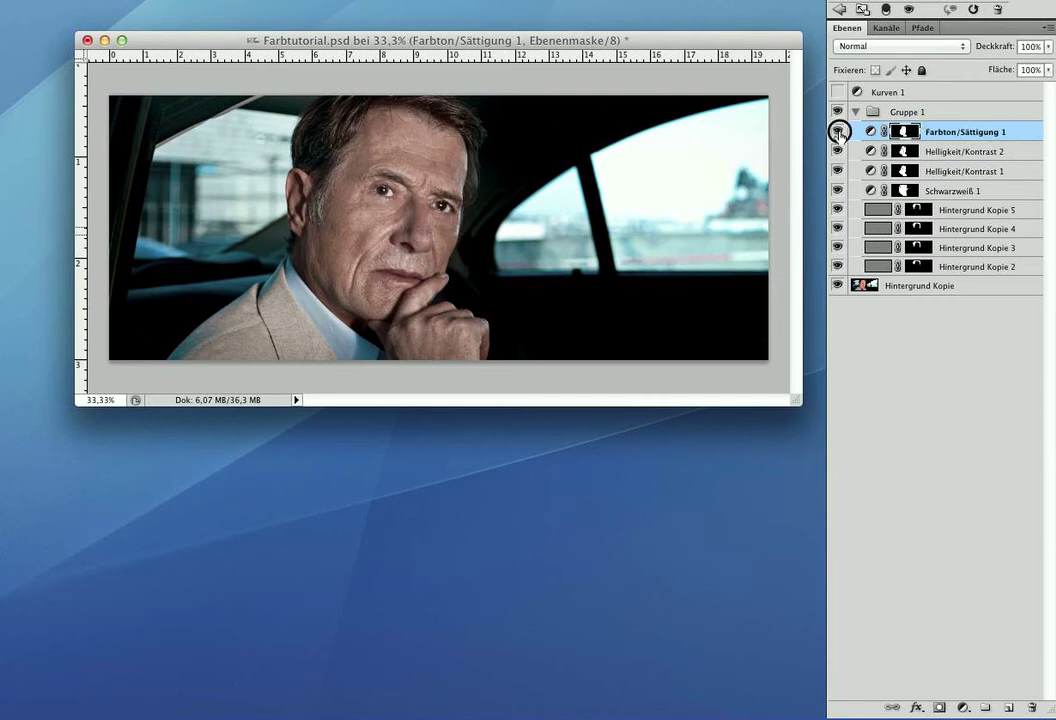
Step: Compare with Farbton/Sättigung 1 hidden and shown, then collapse Gruppe 1
left_click(838, 131)
left_click(838, 131)
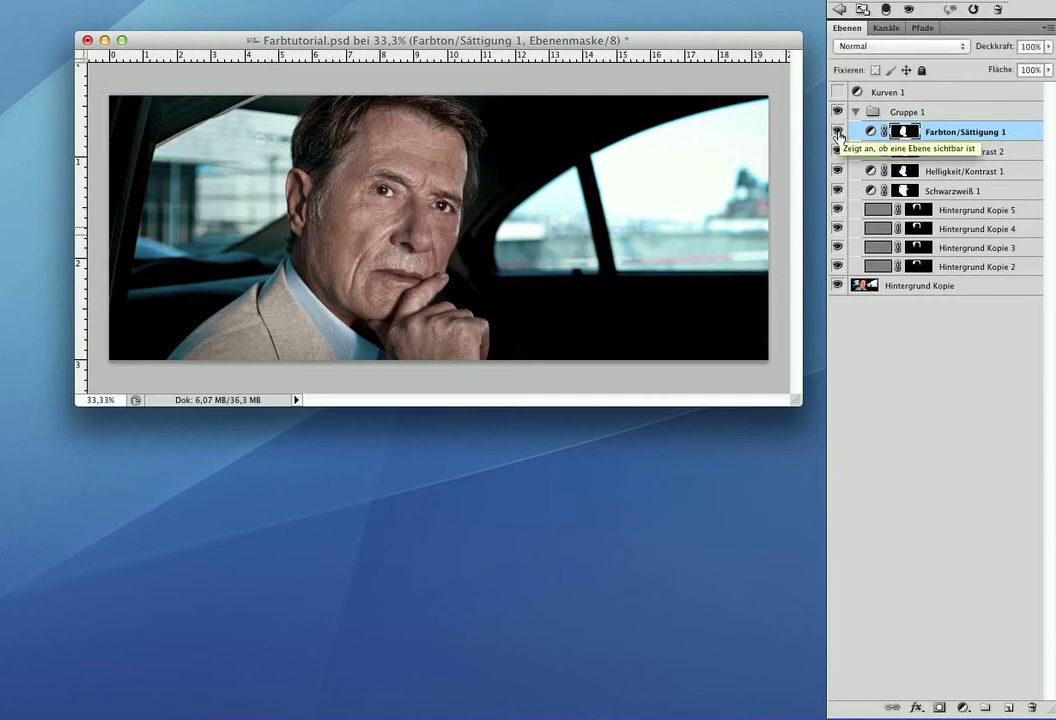
left_click(856, 112)
left_click(874, 243)
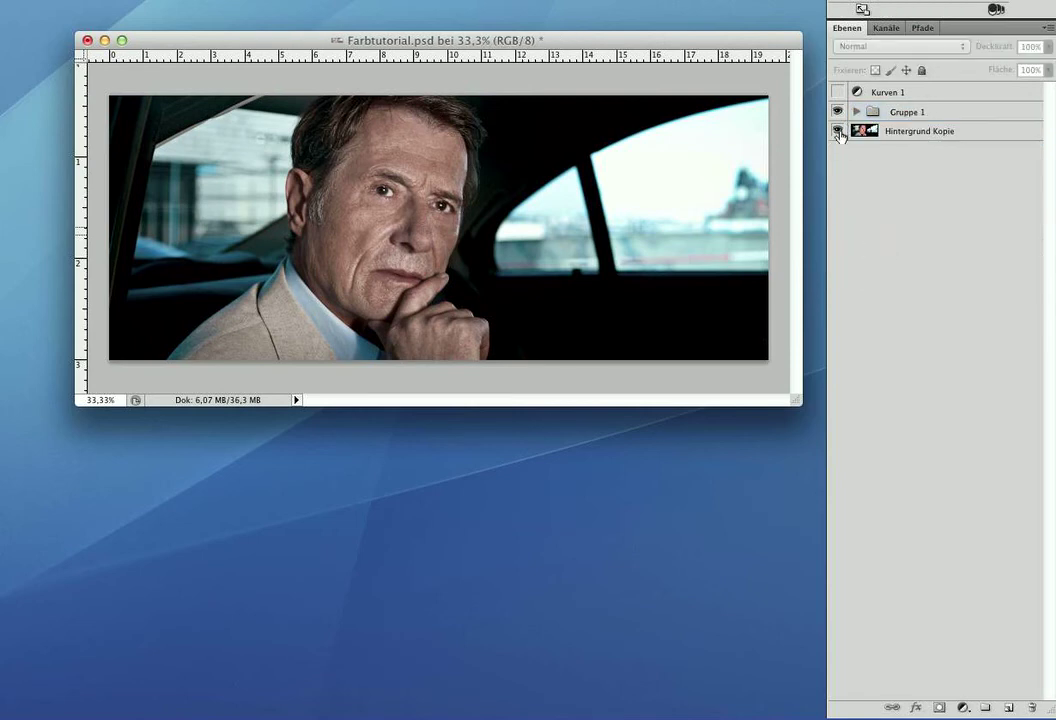
Step: Toggle Gruppe 1 off and on to compare the grade, ending with it on
left_click(837, 113)
left_click(837, 113)
left_click(837, 113)
left_click(837, 113)
left_click(837, 113)
Step: Turn on the Kurven 1 curves layer and toggle it to compare the cool grade
left_click(838, 92)
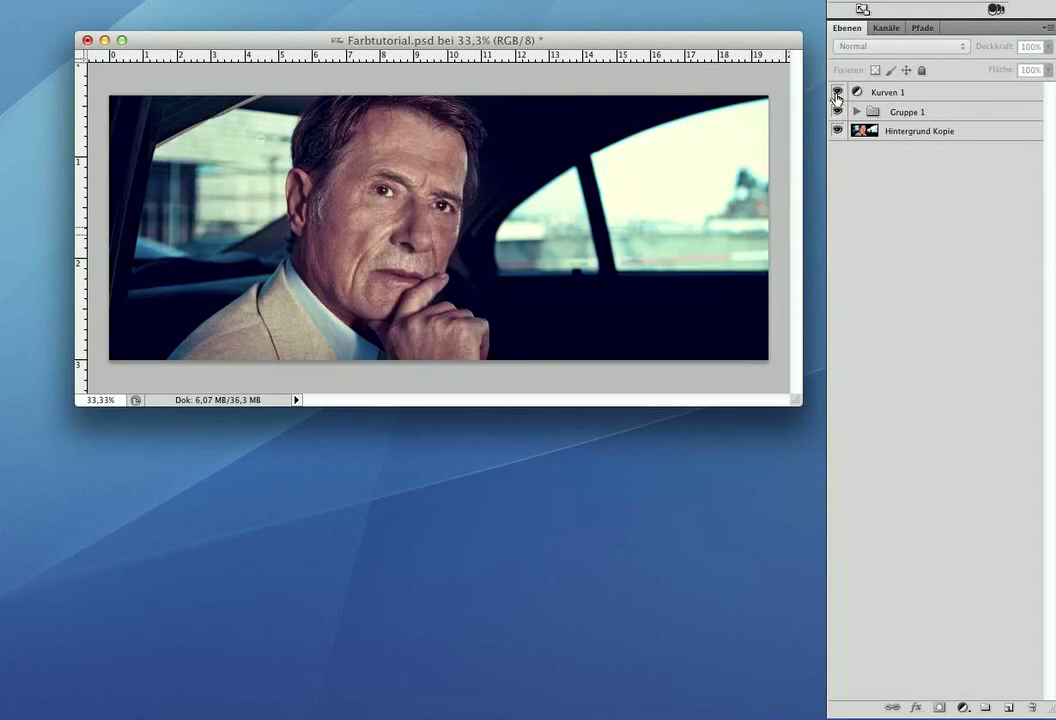
left_click(838, 92)
left_click(838, 92)
left_click(838, 92)
left_click(838, 92)
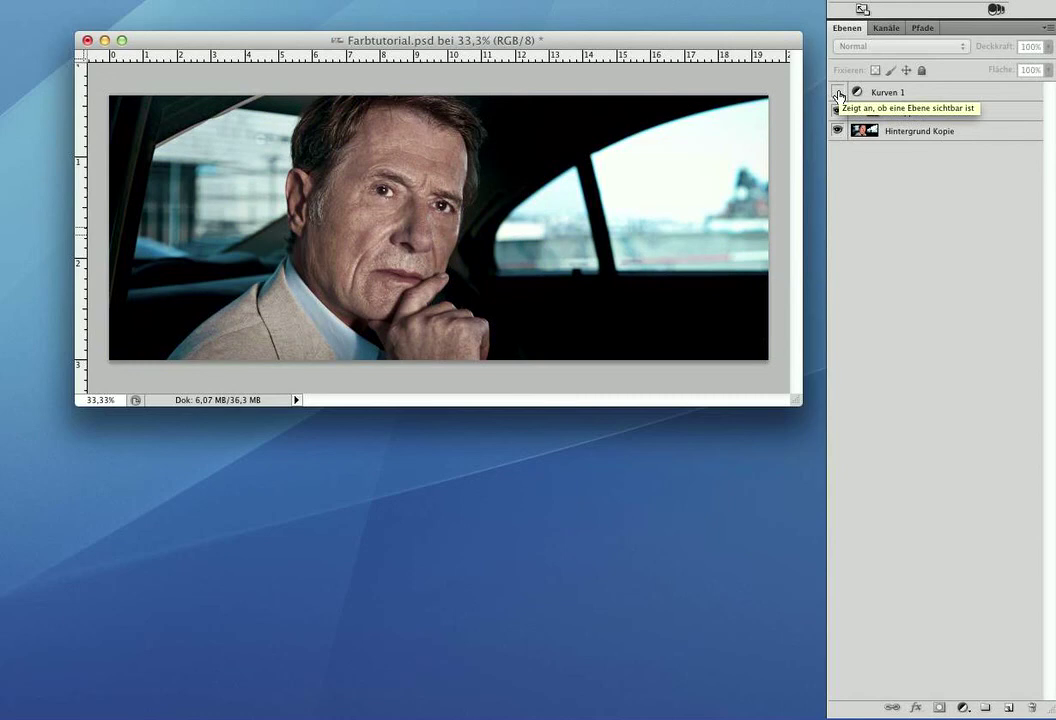
left_click(838, 92)
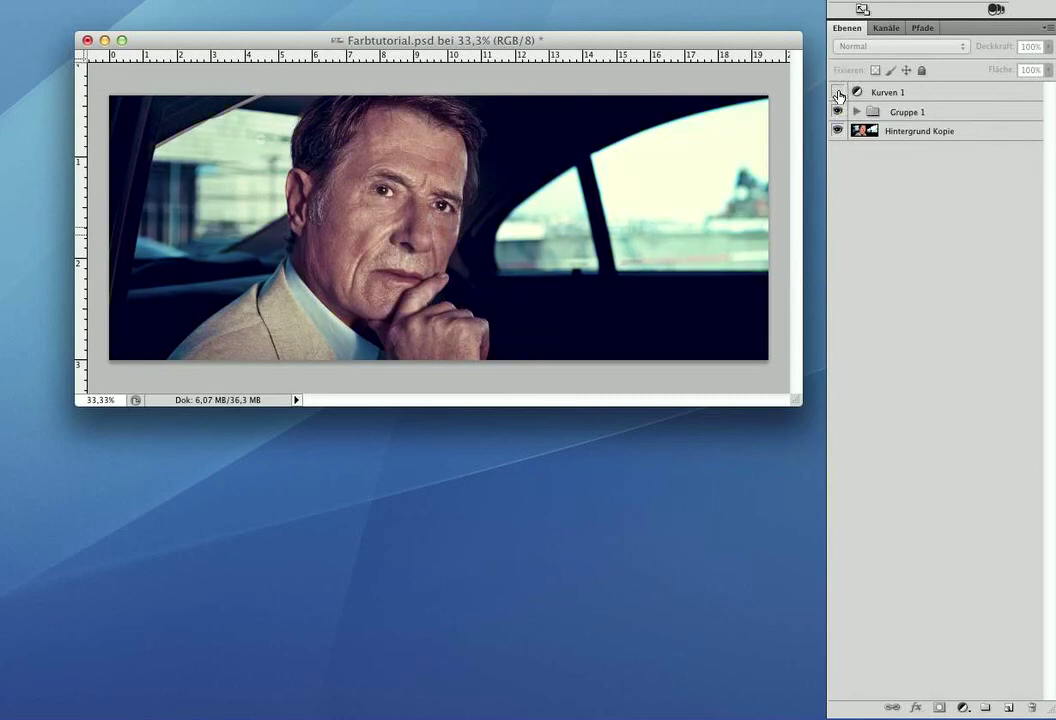
left_click(838, 92)
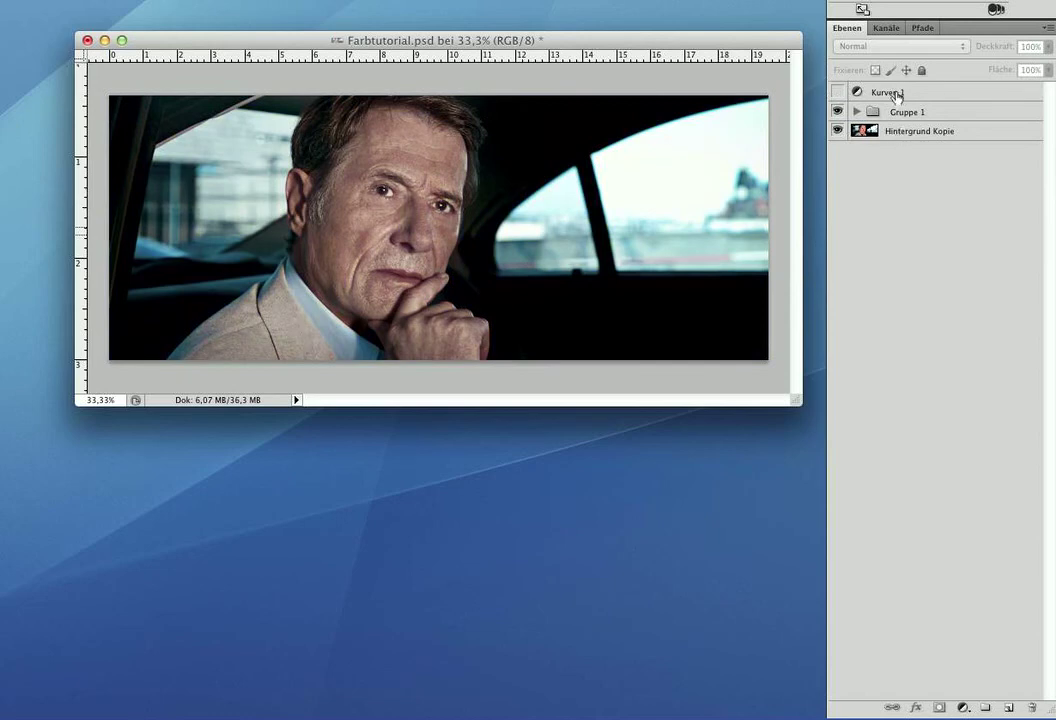
Step: Compare Gruppe 1 and Kurven 1 before and after, ending with Kurven 1 on
left_click(838, 112)
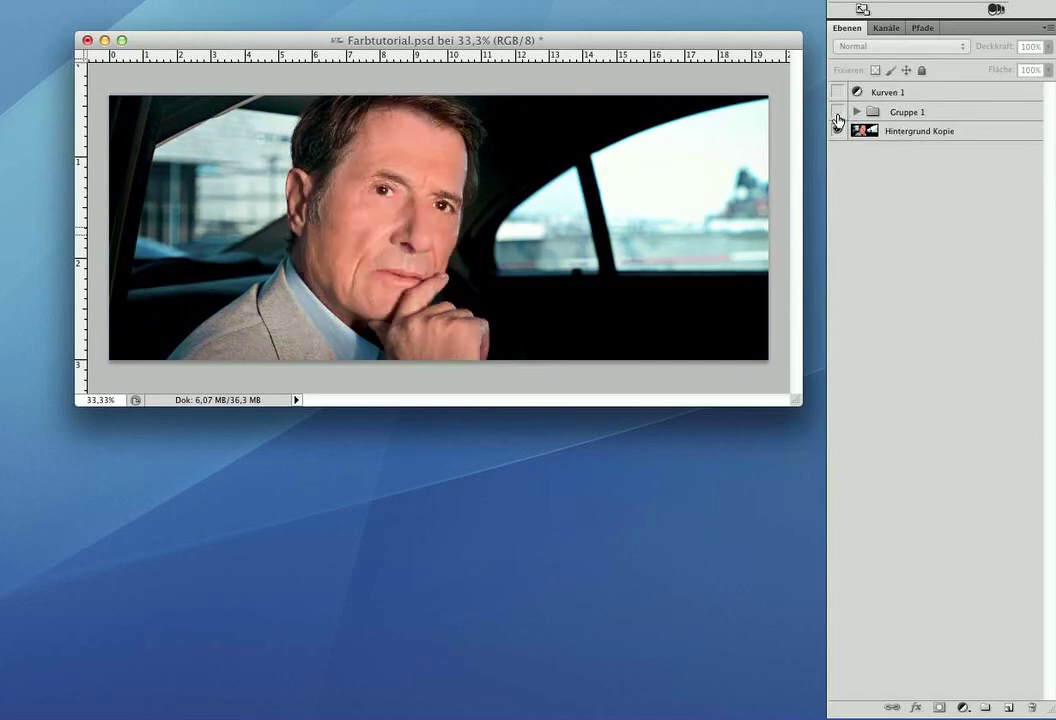
left_click(838, 112)
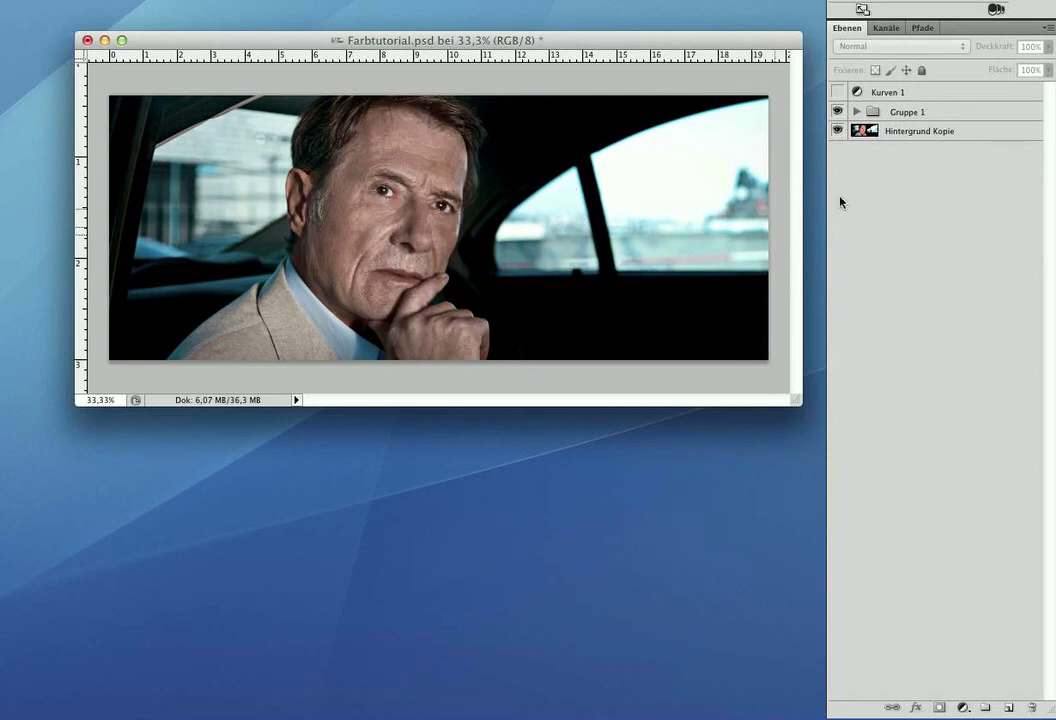
left_click(838, 93)
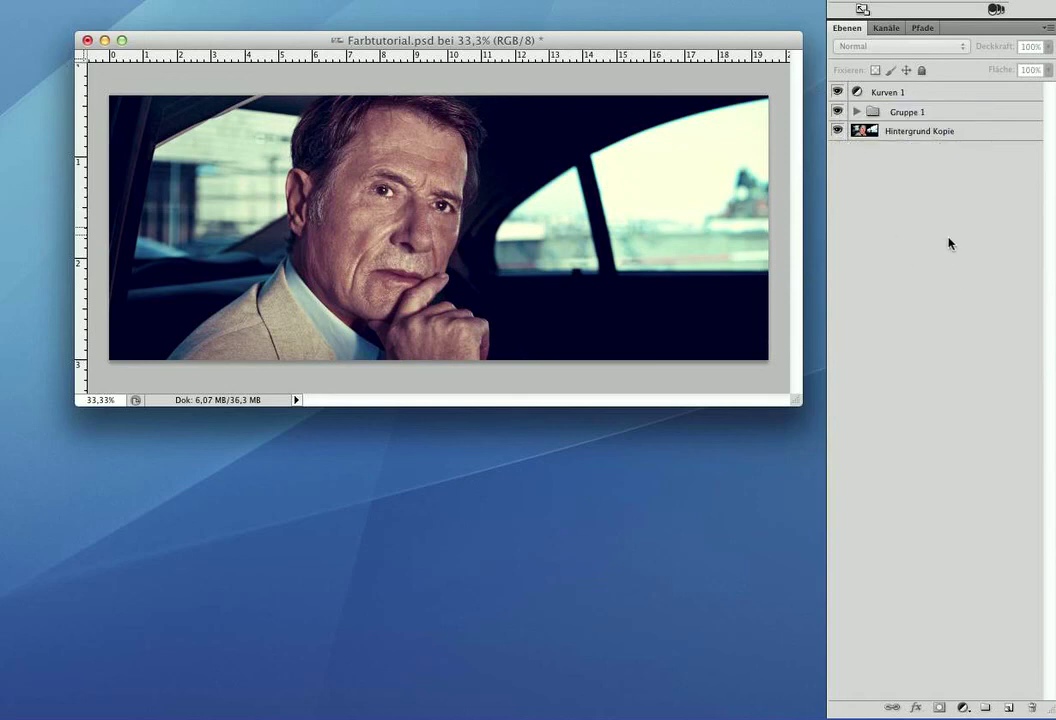
left_click(838, 93)
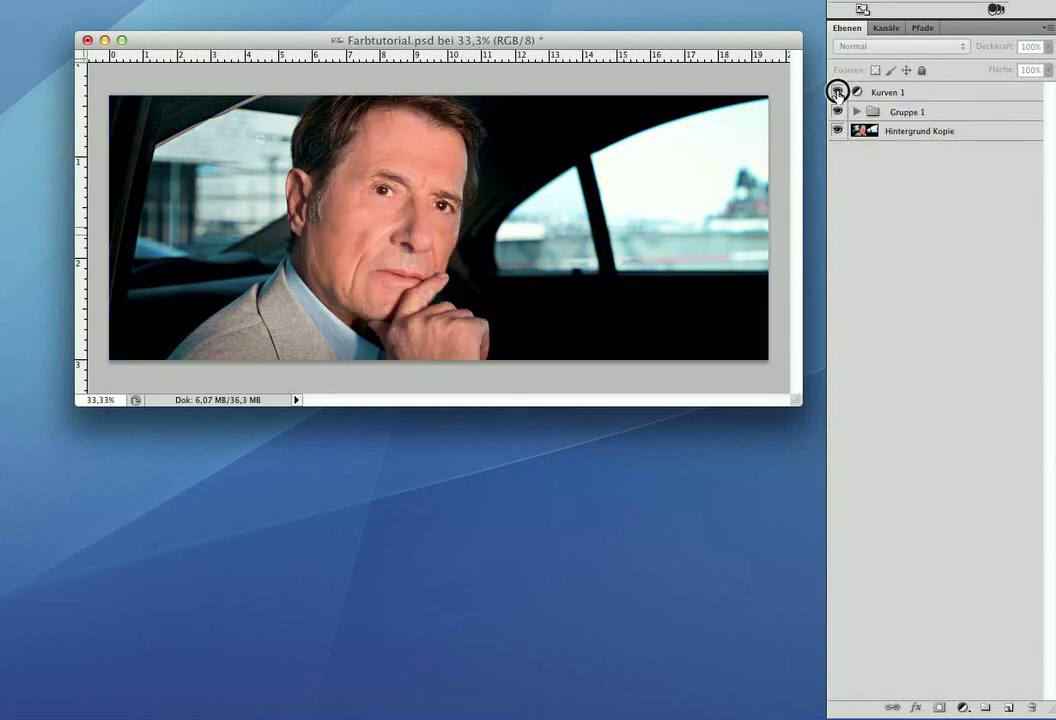
left_click(838, 92)
left_click(838, 108)
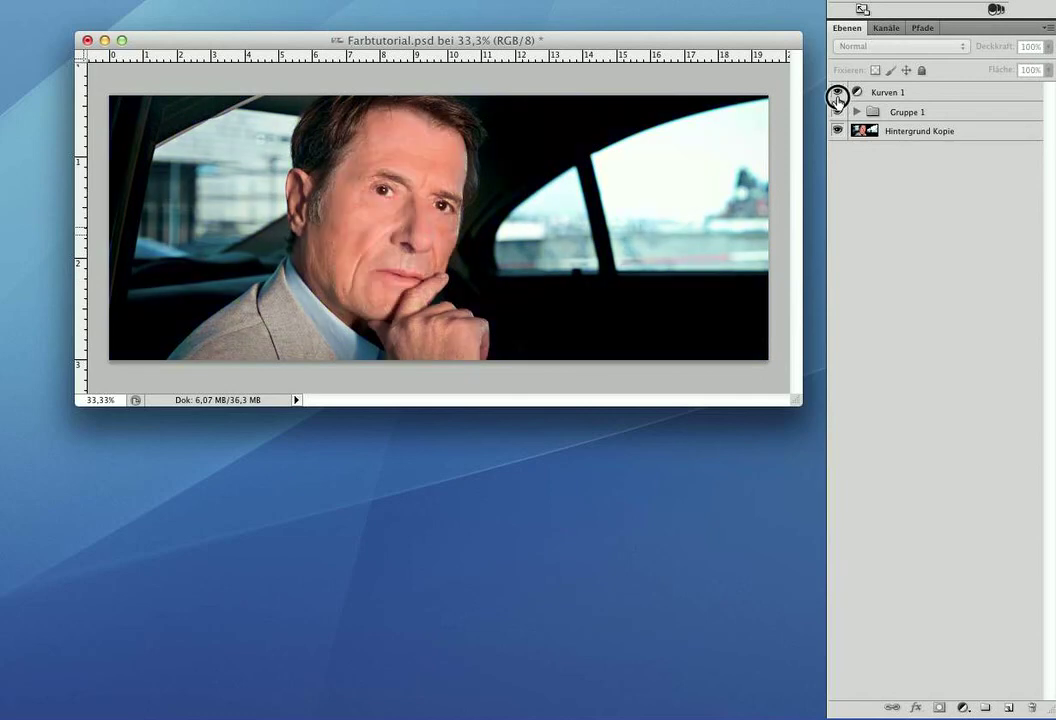
left_click(839, 102)
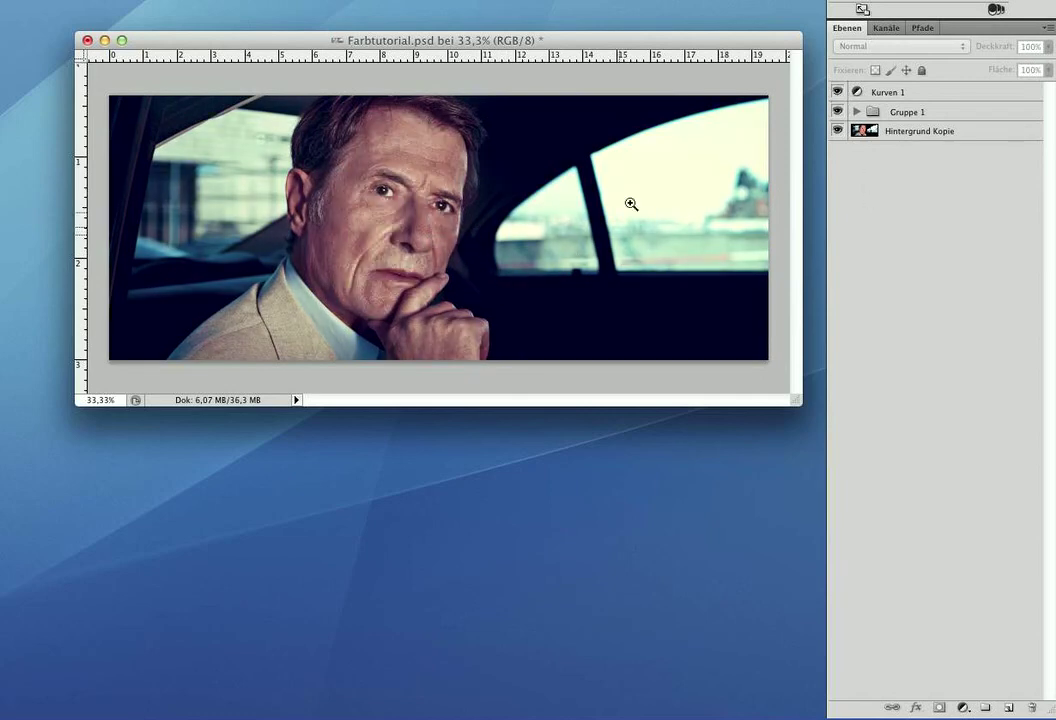